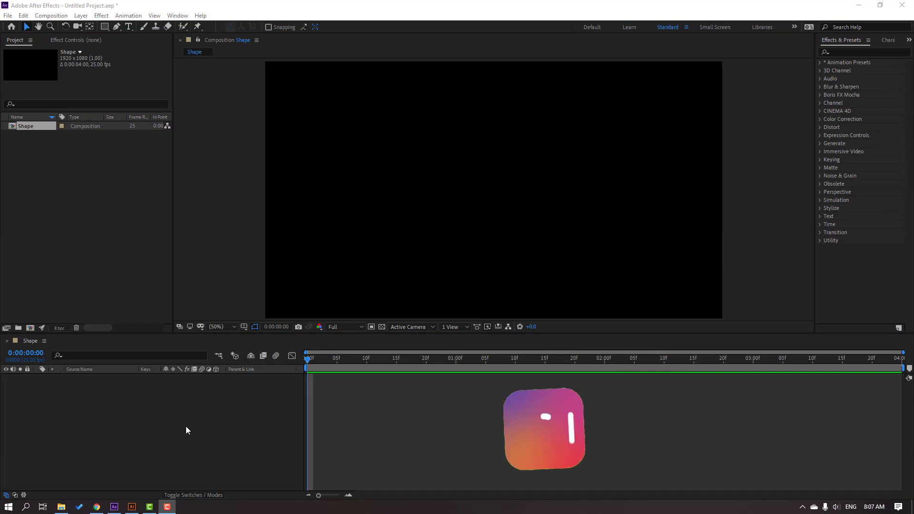
Create a black full-size solid layer named BG in the Shape composition
{"action": "left_click", "coordinate": [145, 423]}
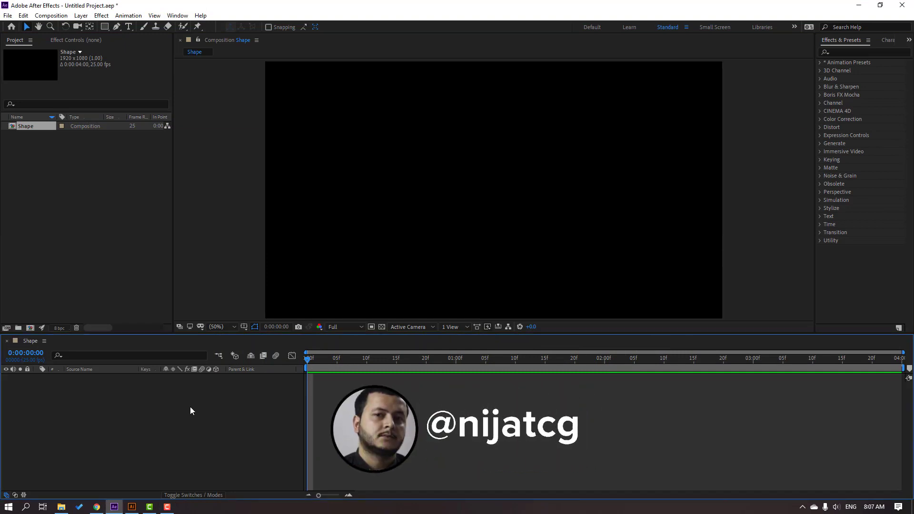
{"action": "right_click", "coordinate": [151, 401]}
{"action": "mouse_move", "coordinate": [236, 299]}
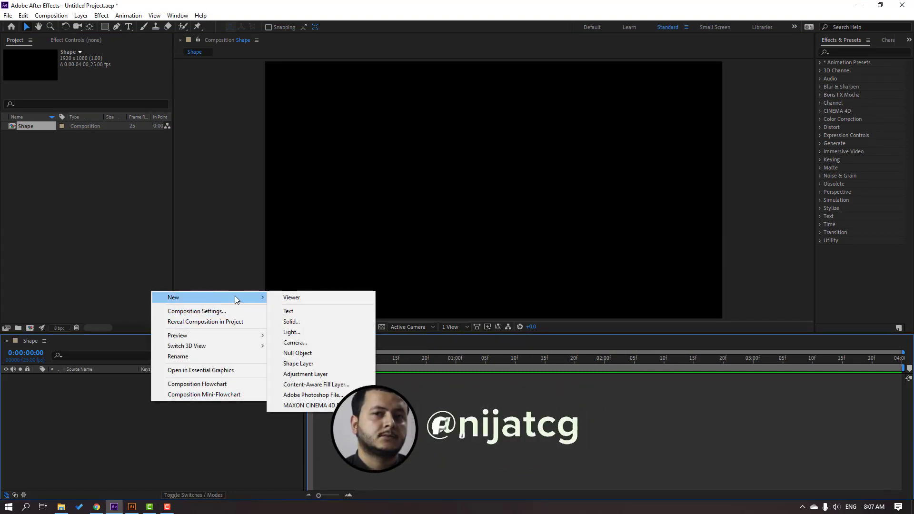
{"action": "left_click", "coordinate": [286, 320]}
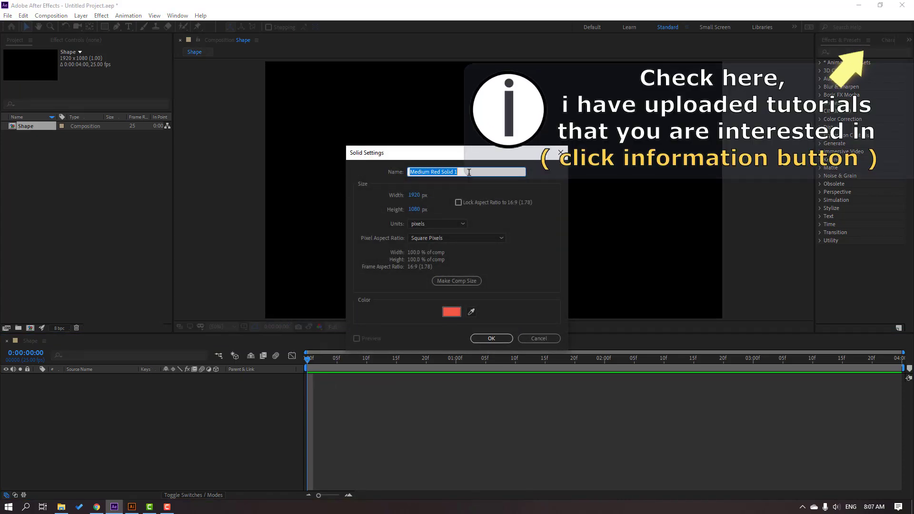
{"action": "type", "text": "BG"}
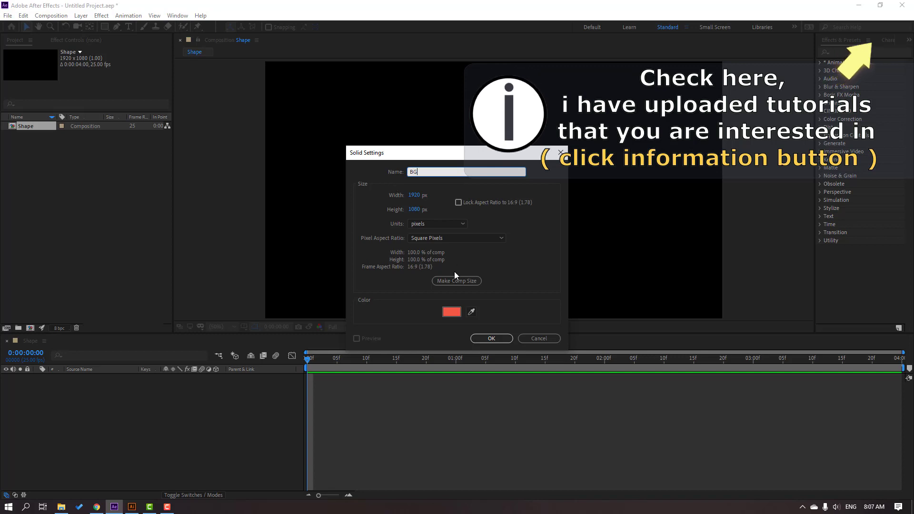
{"action": "left_click", "coordinate": [450, 319]}
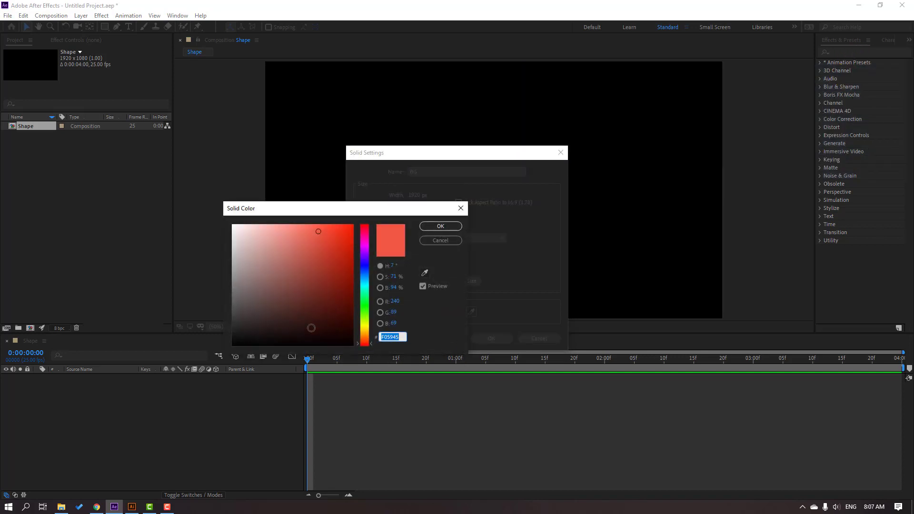
{"action": "left_click_drag", "start_coordinate": [311, 328], "coordinate": [200, 346]}
{"action": "left_click", "coordinate": [440, 227]}
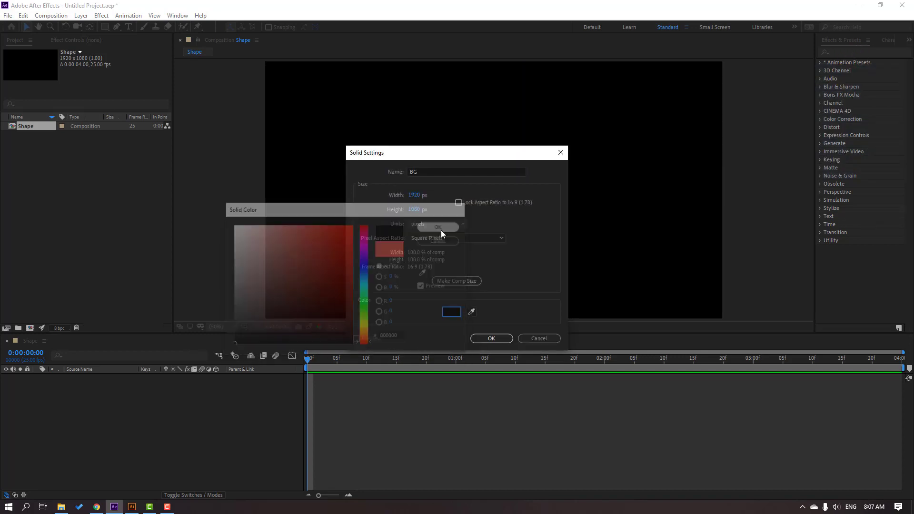
{"action": "left_click", "coordinate": [492, 339]}
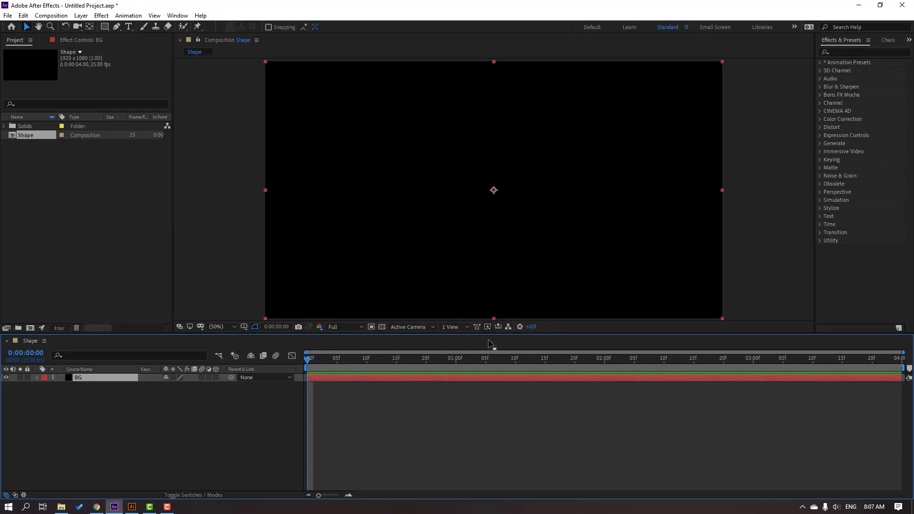
Find the Fill effect and apply it to the BG layer
{"action": "left_click", "coordinate": [846, 51]}
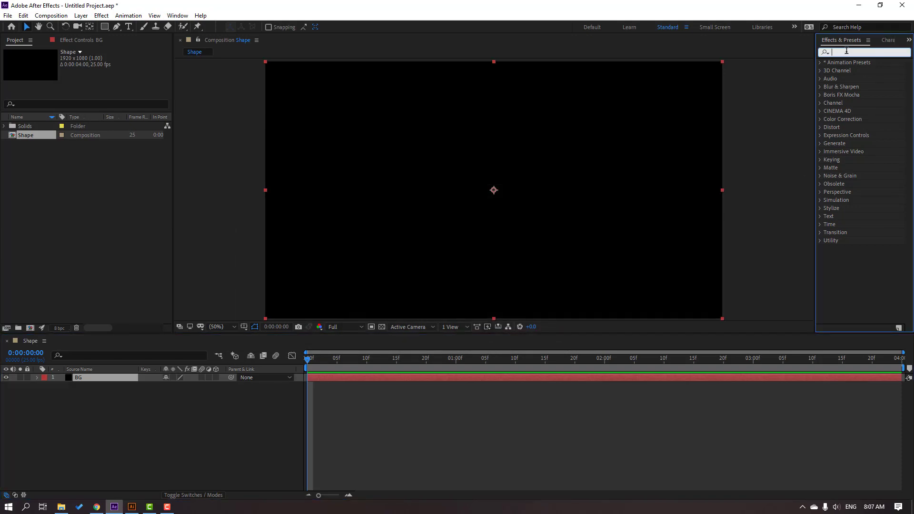
{"action": "type", "text": "fill"}
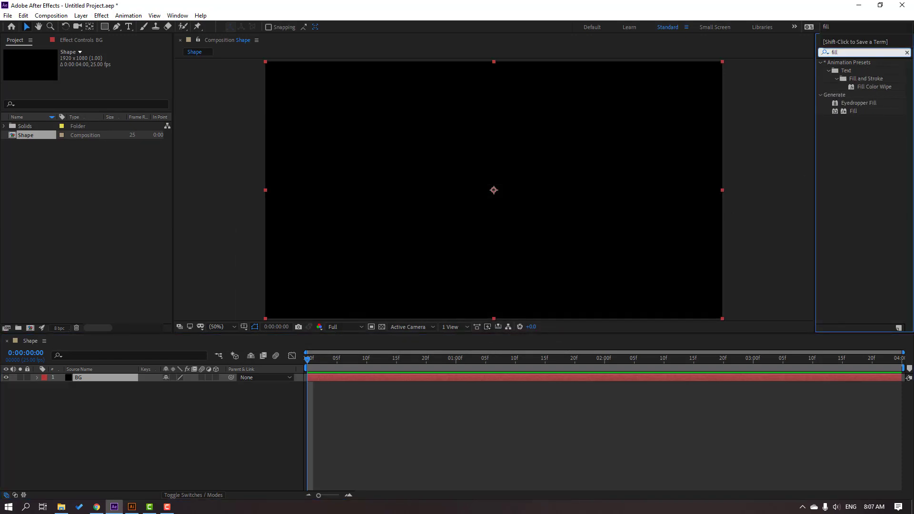
{"action": "left_click_drag", "start_coordinate": [842, 111], "coordinate": [73, 379]}
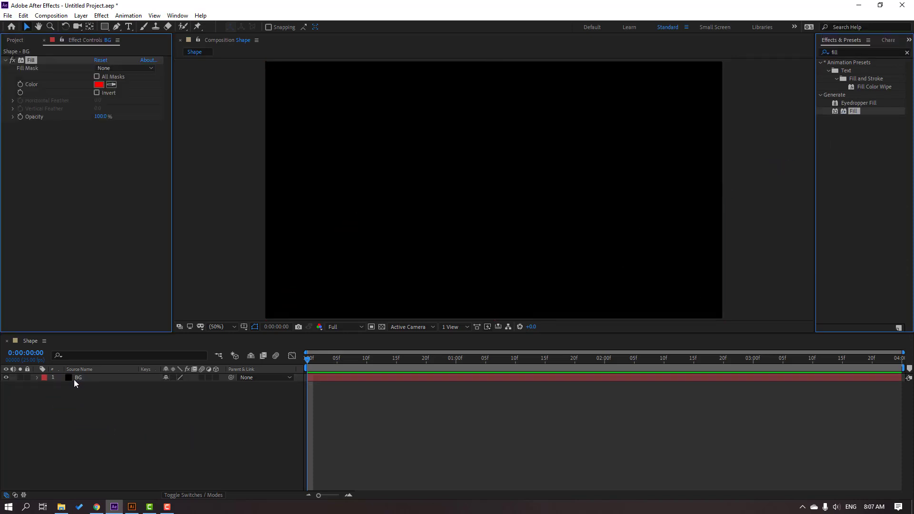
Set the BG layer's fill colour to dark slate grey 464D56 and lock the layer
{"action": "left_click", "coordinate": [112, 85]}
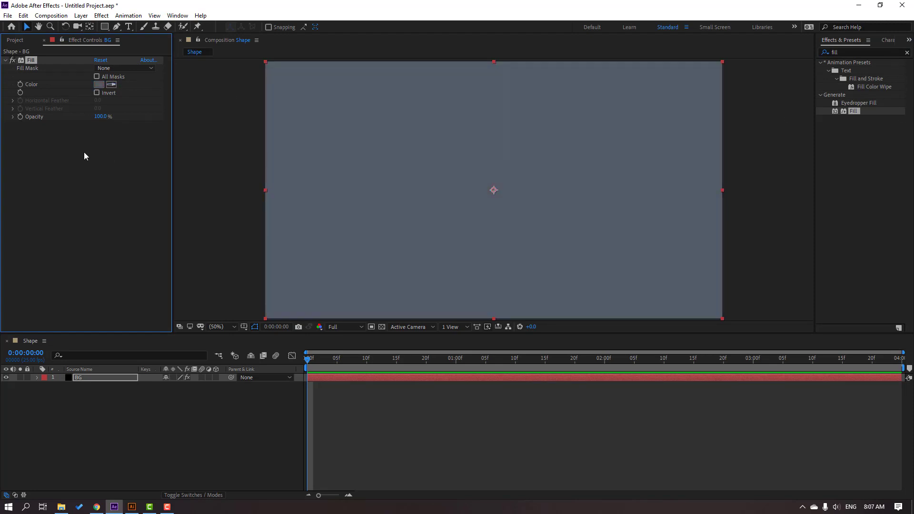
{"action": "left_click", "coordinate": [98, 85]}
{"action": "left_click_drag", "start_coordinate": [257, 297], "coordinate": [253, 304]}
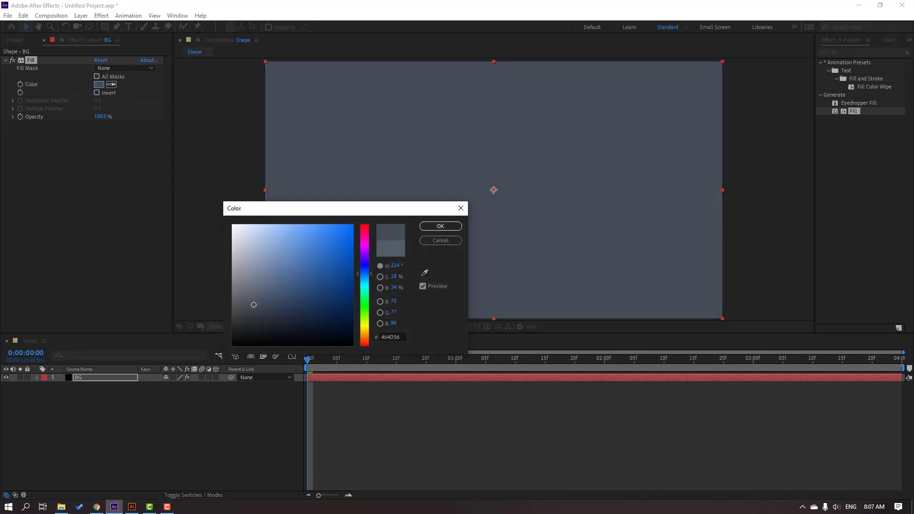
{"action": "left_click", "coordinate": [405, 338]}
{"action": "key", "text": "Return"}
{"action": "left_click", "coordinate": [95, 398]}
{"action": "left_click", "coordinate": [27, 378]}
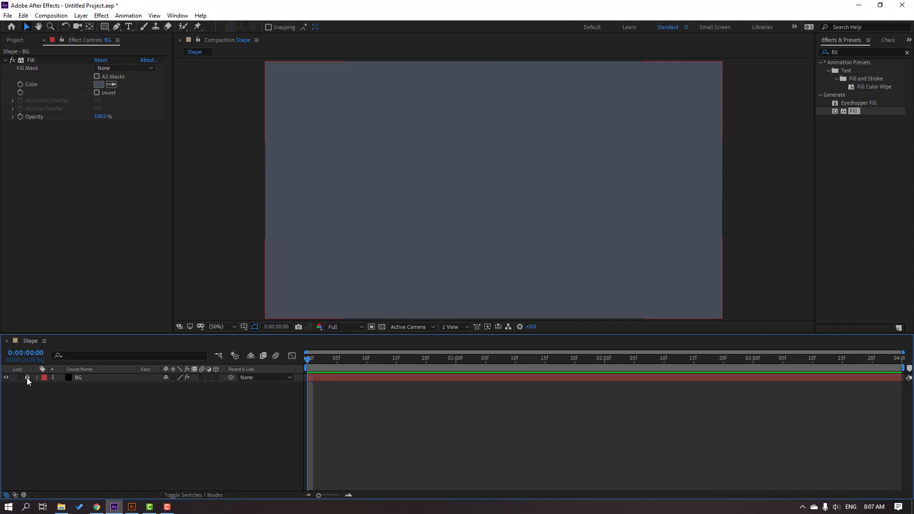
Draw a circle on a new shape layer slightly above the composition's centre using the Ellipse tool
{"action": "left_click", "coordinate": [104, 28]}
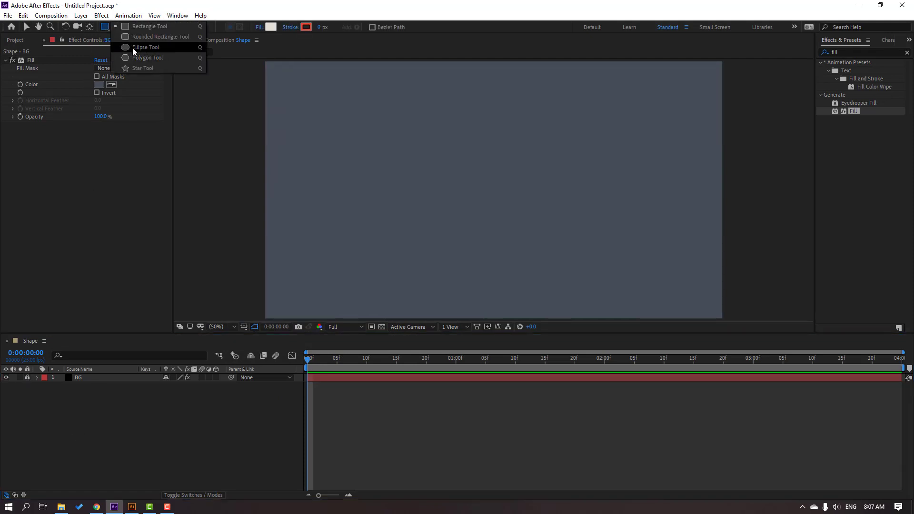
{"action": "left_click", "coordinate": [133, 47]}
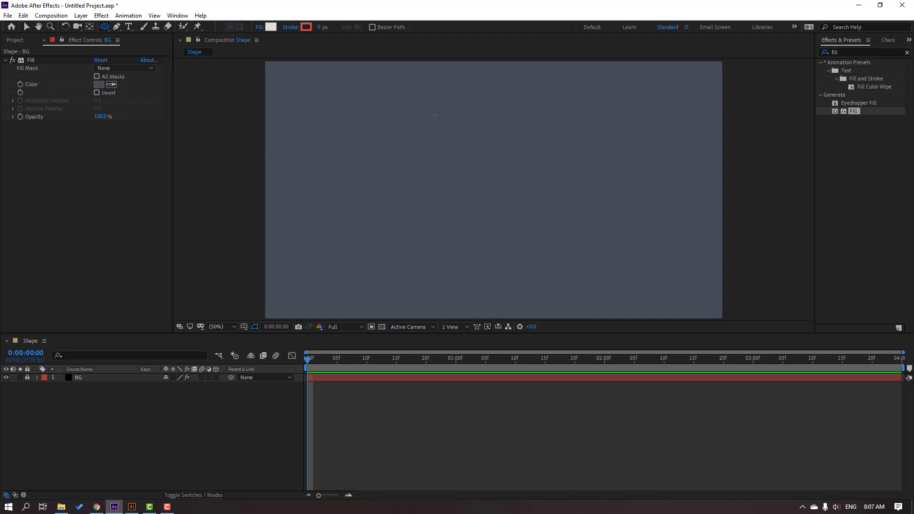
{"action": "mouse_move", "coordinate": [428, 112]}
{"action": "left_mouse_down"}
{"action": "mouse_move", "coordinate": [614, 298]}
{"action": "mouse_move", "coordinate": [535, 231]}
{"action": "left_mouse_up"}
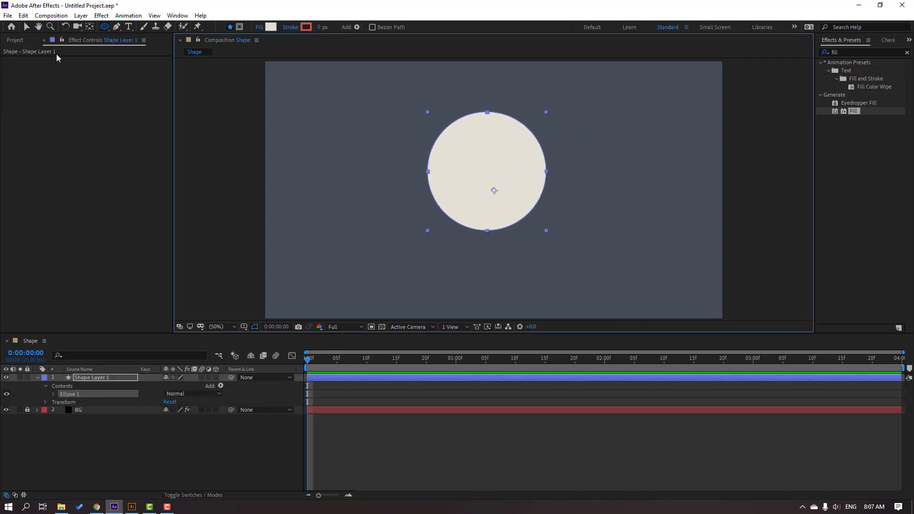
{"action": "left_click", "coordinate": [26, 26]}
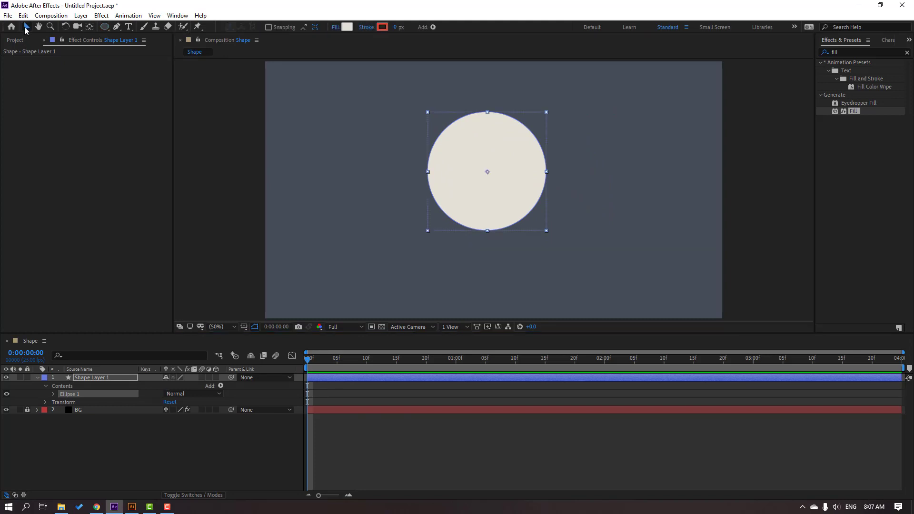
Change the circle's fill colour to yellow F9CA24
{"action": "left_click", "coordinate": [347, 27]}
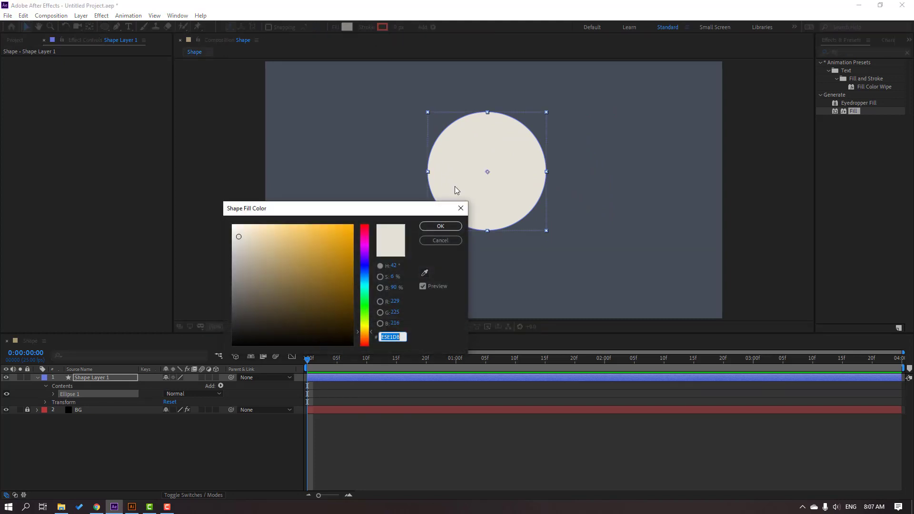
{"action": "left_click", "coordinate": [425, 272]}
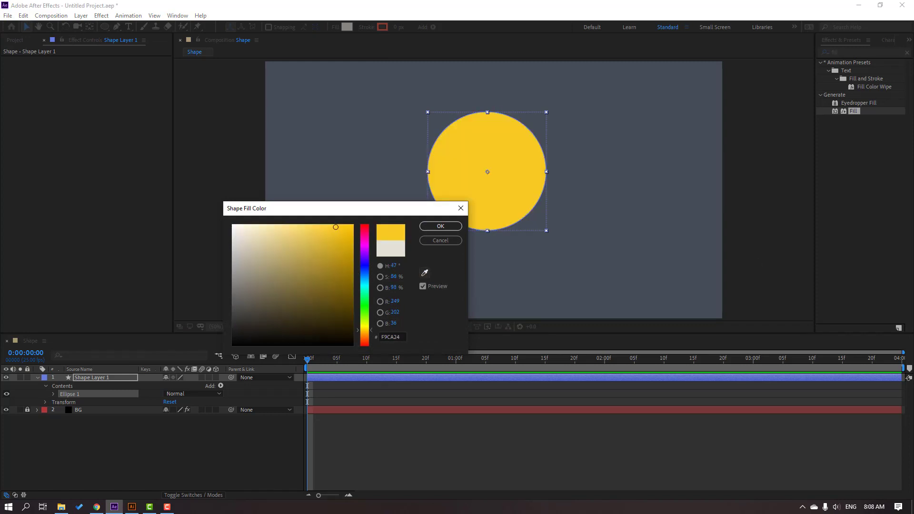
{"action": "left_click", "coordinate": [476, 205]}
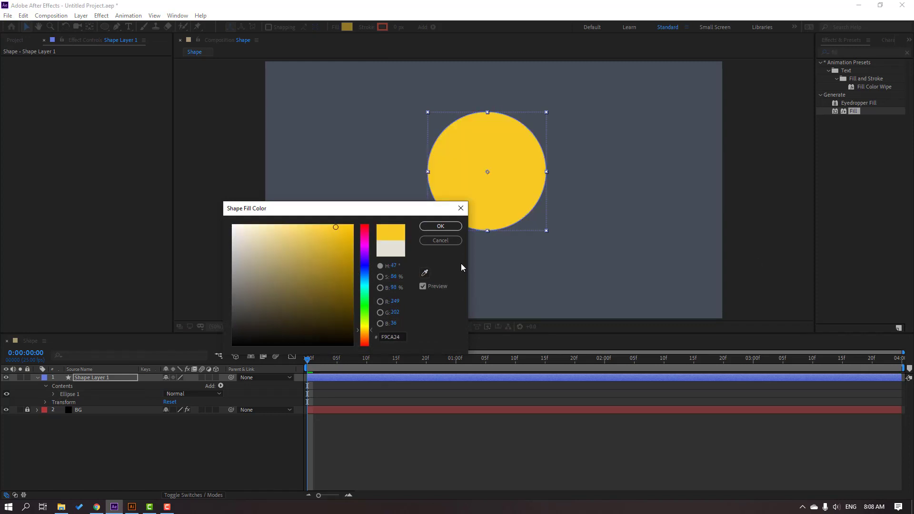
{"action": "left_click", "coordinate": [430, 226]}
Collapse the circle's layer and rename it as shape01
{"action": "left_click", "coordinate": [38, 379]}
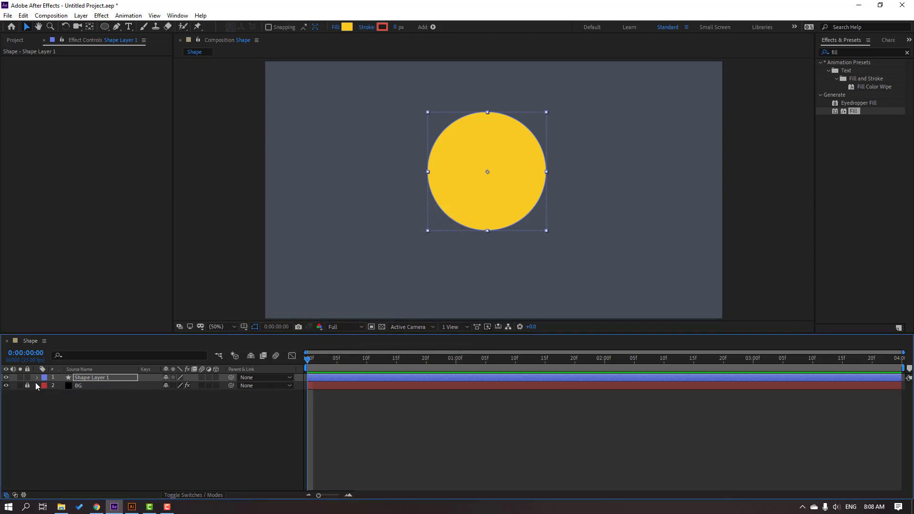
{"action": "left_click", "coordinate": [81, 378]}
{"action": "key", "text": "Return"}
{"action": "type", "text": "shape01"}
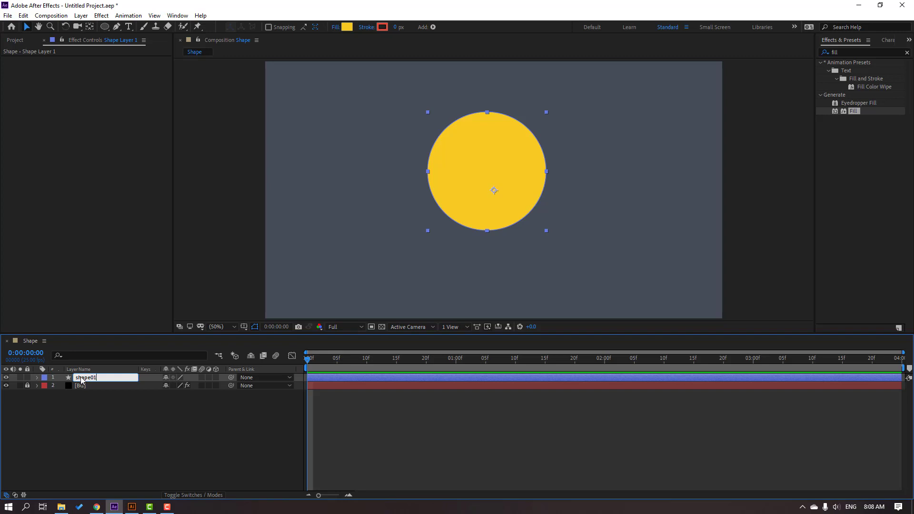
{"action": "left_click", "coordinate": [99, 425]}
{"action": "key", "text": "ctrl+a"}
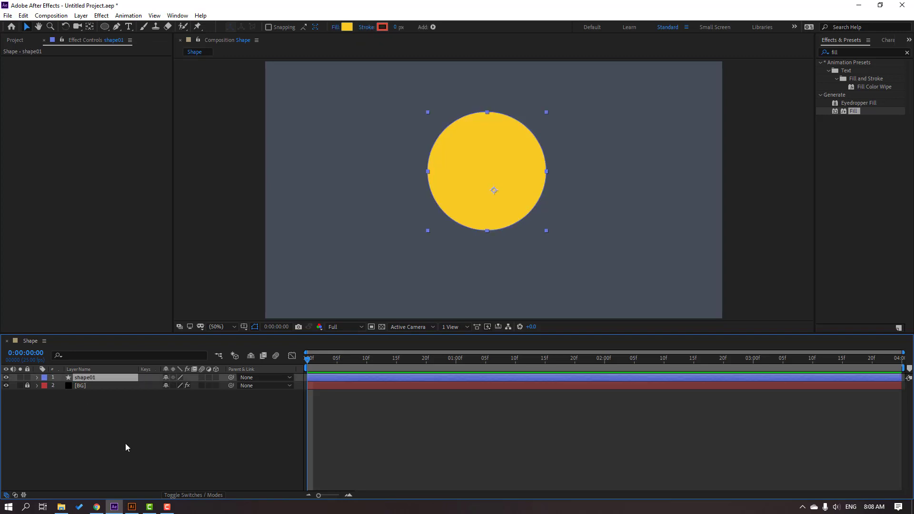
{"action": "left_click", "coordinate": [124, 444]}
Move the anchor point of shape01 to the centre of the circle
{"action": "left_click", "coordinate": [82, 377]}
{"action": "left_click", "coordinate": [89, 27]}
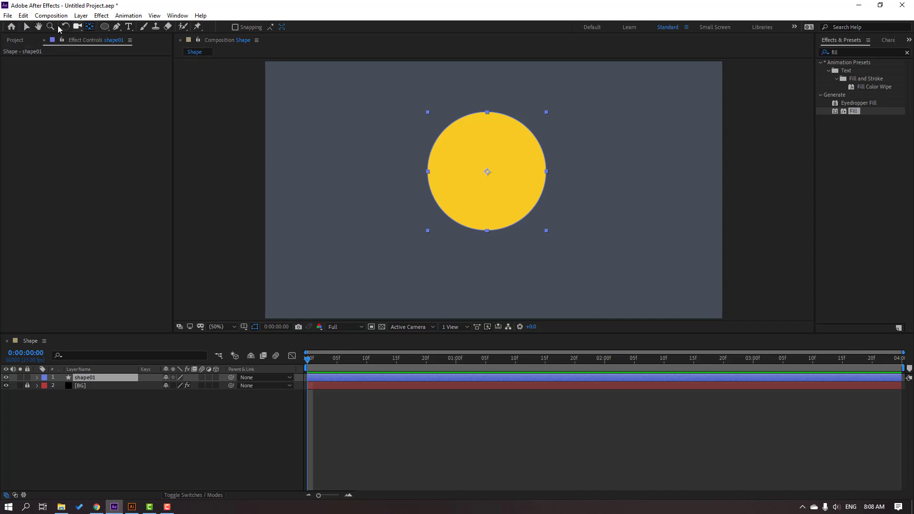
{"action": "left_click", "coordinate": [26, 28]}
{"action": "left_click", "coordinate": [152, 461]}
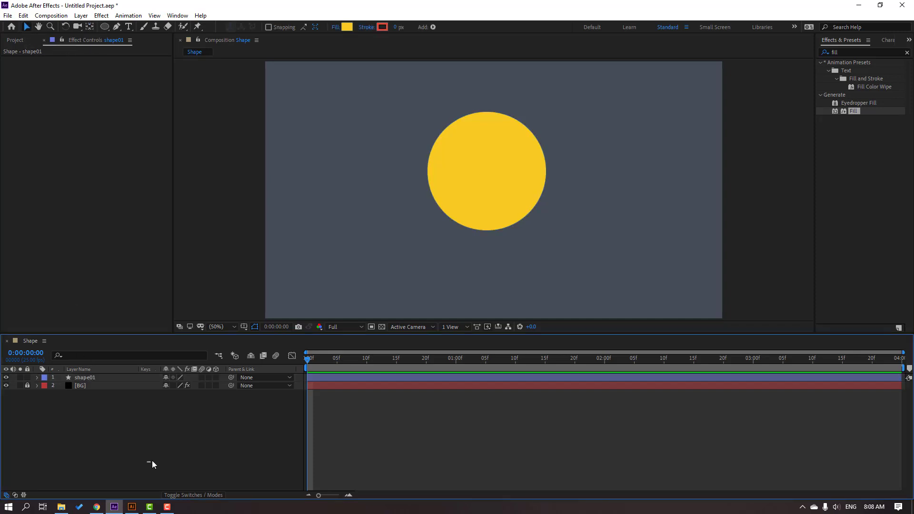
Align shape01 to the composition's centre both horizontally and vertically
{"action": "left_click", "coordinate": [96, 379]}
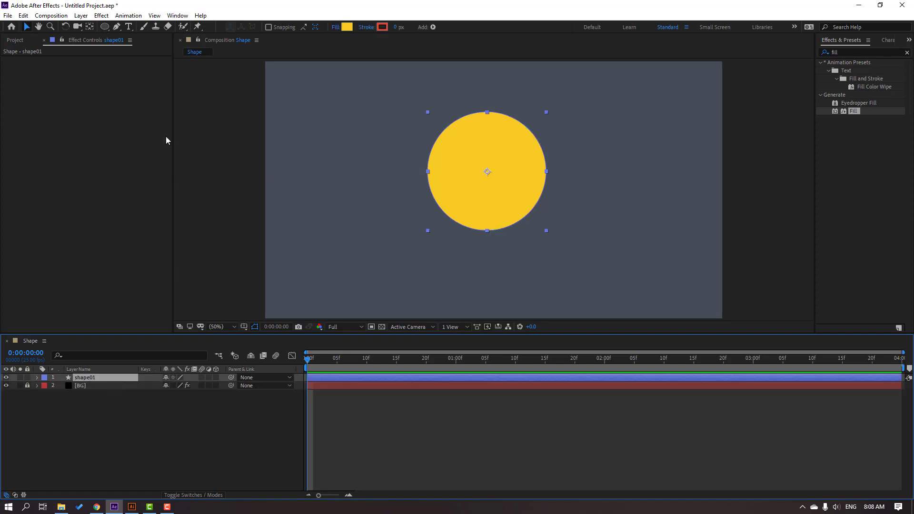
{"action": "left_click", "coordinate": [177, 16]}
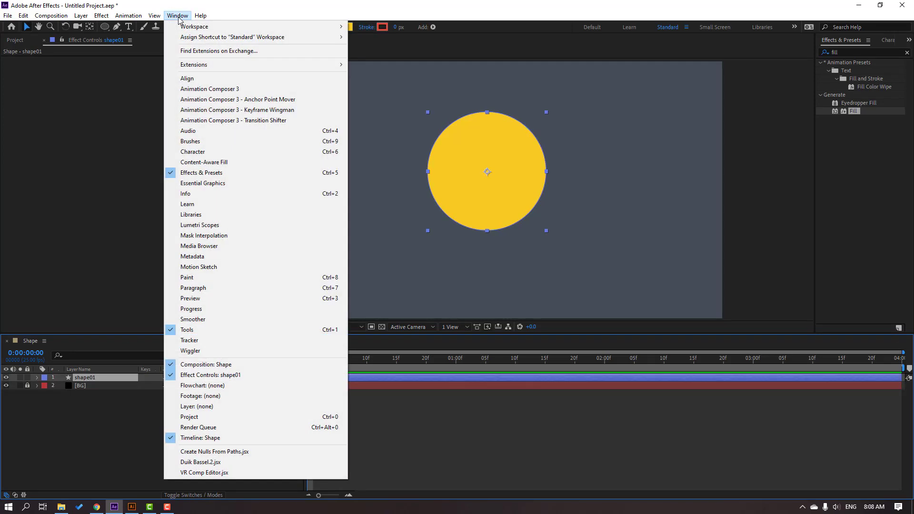
{"action": "left_click", "coordinate": [189, 79]}
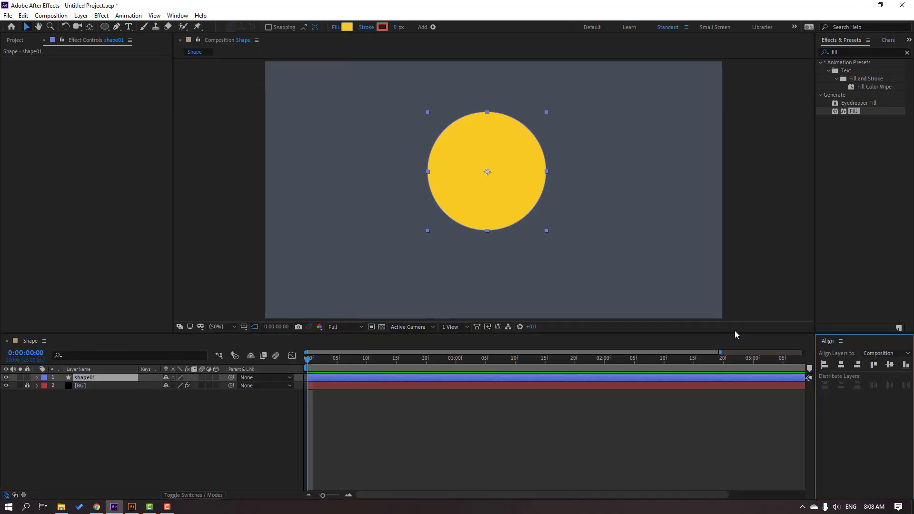
{"action": "left_click", "coordinate": [841, 365]}
{"action": "left_click", "coordinate": [890, 365]}
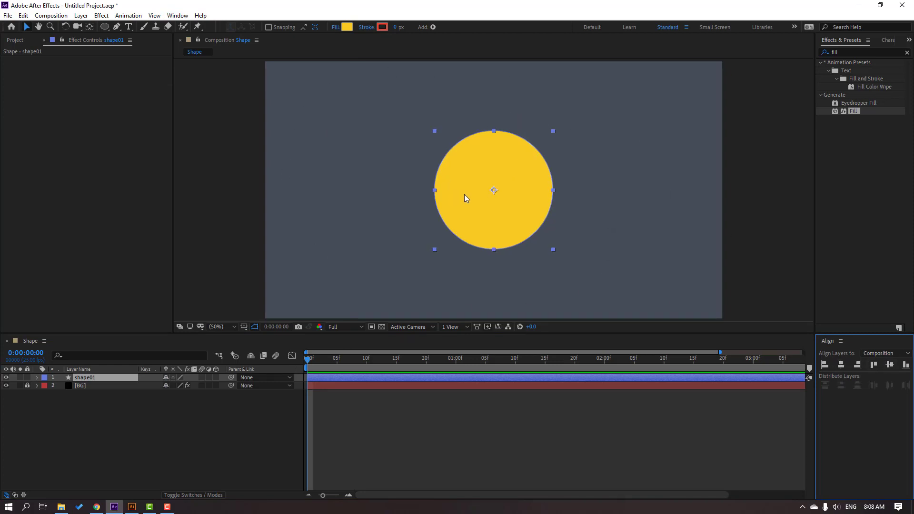
Show the Title/Action Safe guides in the composition view
{"action": "left_click", "coordinate": [244, 326]}
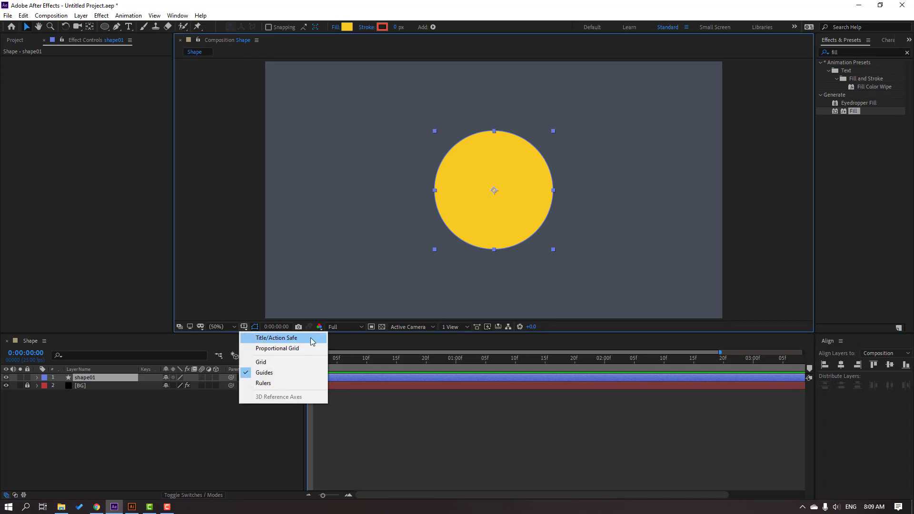
{"action": "left_click", "coordinate": [311, 339]}
{"action": "left_click", "coordinate": [234, 441]}
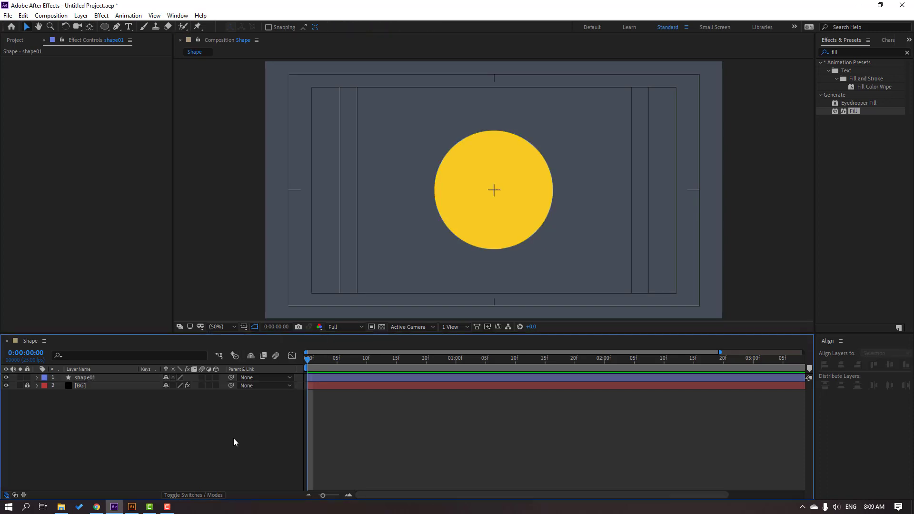
Set the scale of shape01 to 0% and add a scale keyframe at the start of the timeline
{"action": "left_click", "coordinate": [101, 379]}
{"action": "key", "text": "s"}
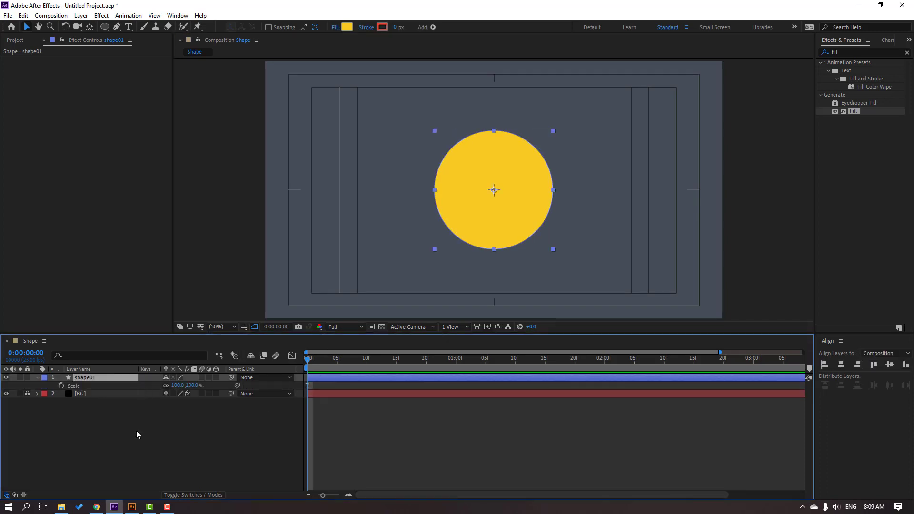
{"action": "left_click", "coordinate": [178, 386]}
{"action": "type", "text": "0"}
{"action": "key", "text": "Return"}
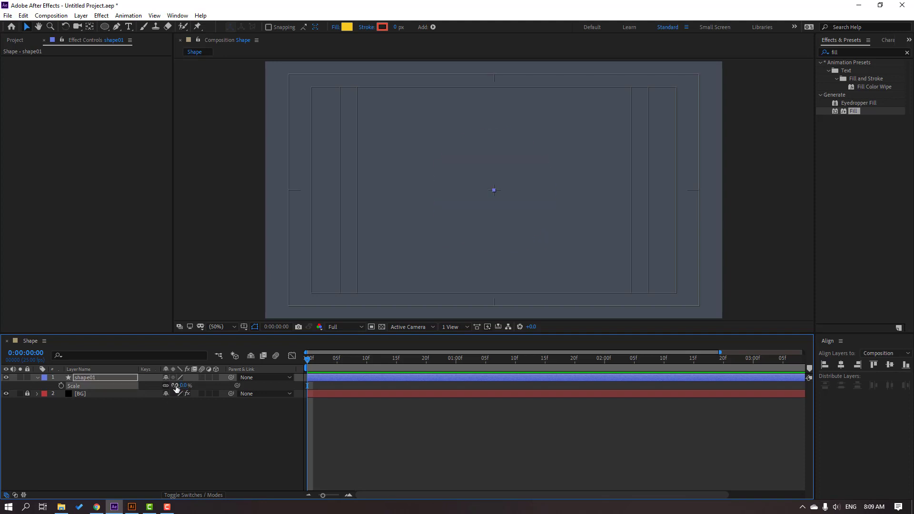
{"action": "left_click", "coordinate": [61, 386]}
Keyframe the scale of shape01 at 100% at 0:00:01:00 and preview the animation
{"action": "left_click", "coordinate": [319, 363]}
{"action": "left_click_drag", "start_coordinate": [327, 367], "coordinate": [455, 370]}
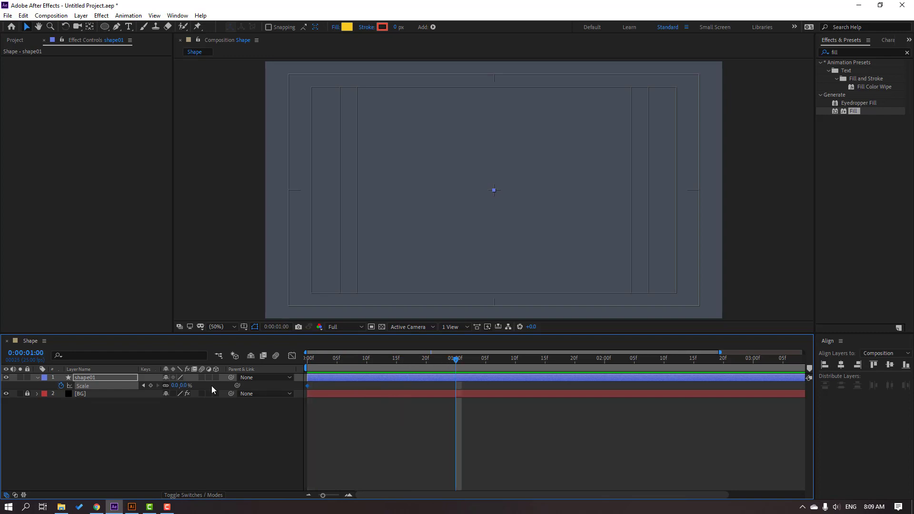
{"action": "left_click", "coordinate": [177, 386]}
{"action": "type", "text": "100"}
{"action": "key", "text": "Return"}
{"action": "left_click", "coordinate": [518, 453]}
{"action": "key", "text": "space"}
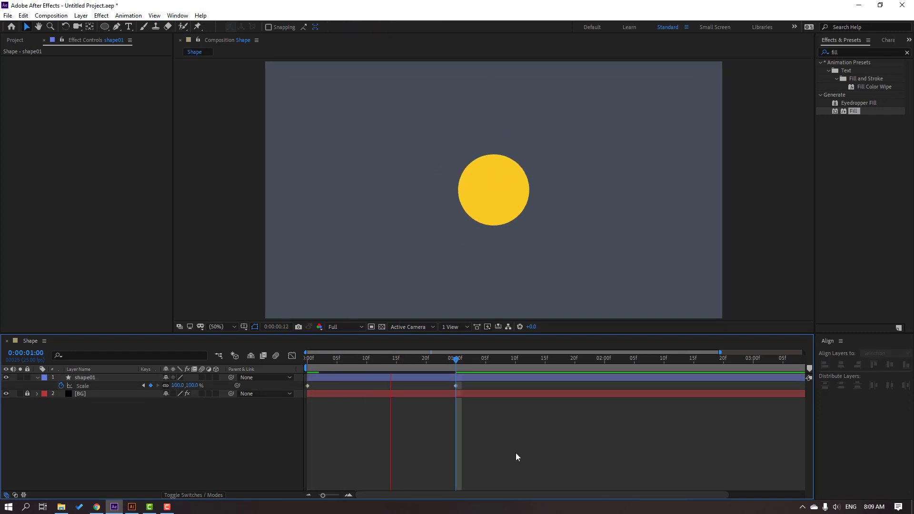
Stop the preview and apply Easy Ease to both scale keyframes of shape01
{"action": "key", "text": "space"}
{"action": "key", "text": "minus"}
{"action": "left_click", "coordinate": [430, 387]}
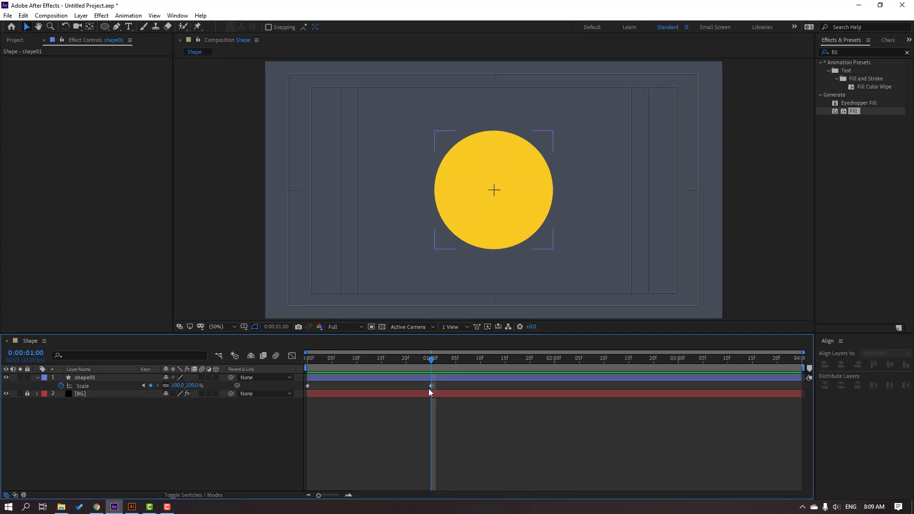
{"action": "left_click_drag", "start_coordinate": [418, 389], "coordinate": [298, 399]}
{"action": "right_click", "coordinate": [306, 386]}
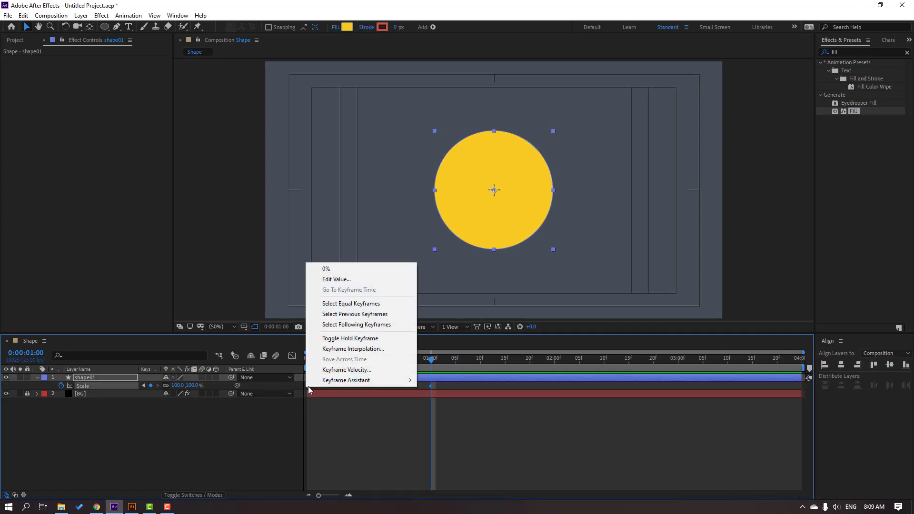
{"action": "mouse_move", "coordinate": [373, 385]}
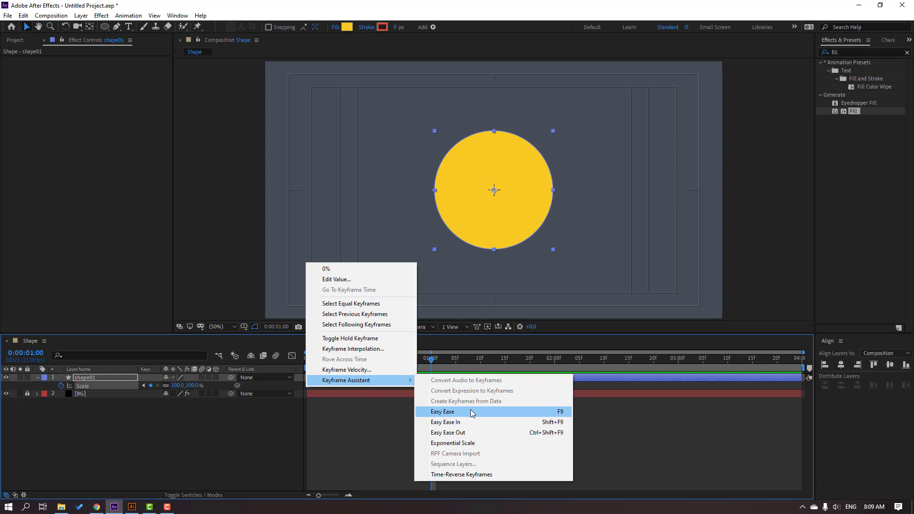
{"action": "left_click", "coordinate": [560, 412]}
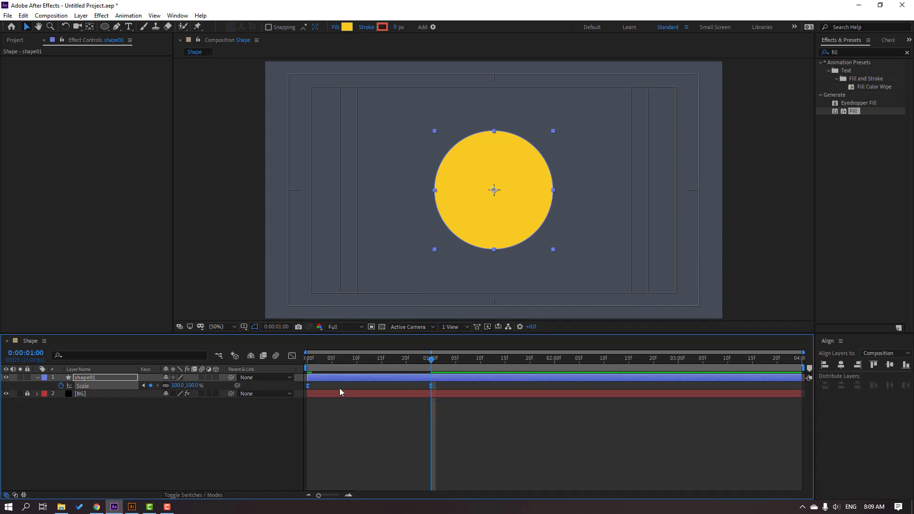
Reshape the shape01 scale speed curve in the Graph Editor into an early peak with a long ease-out, and preview it
{"action": "left_click", "coordinate": [292, 355]}
{"action": "left_click_drag", "start_coordinate": [502, 437], "coordinate": [369, 472]}
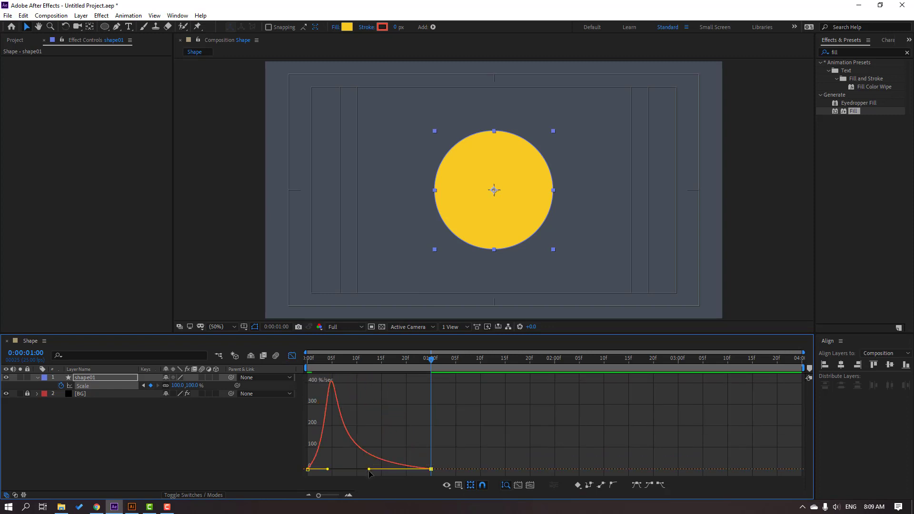
{"action": "key", "text": "space"}
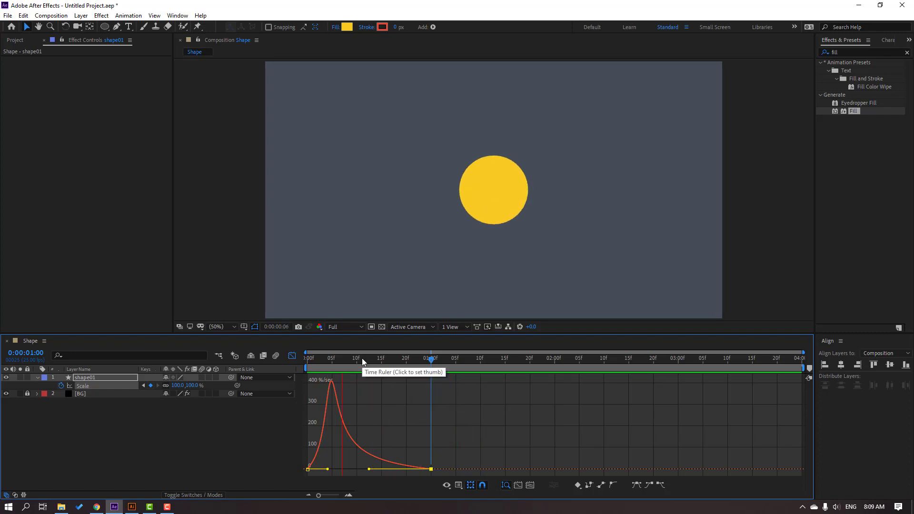
{"action": "key", "text": "space"}
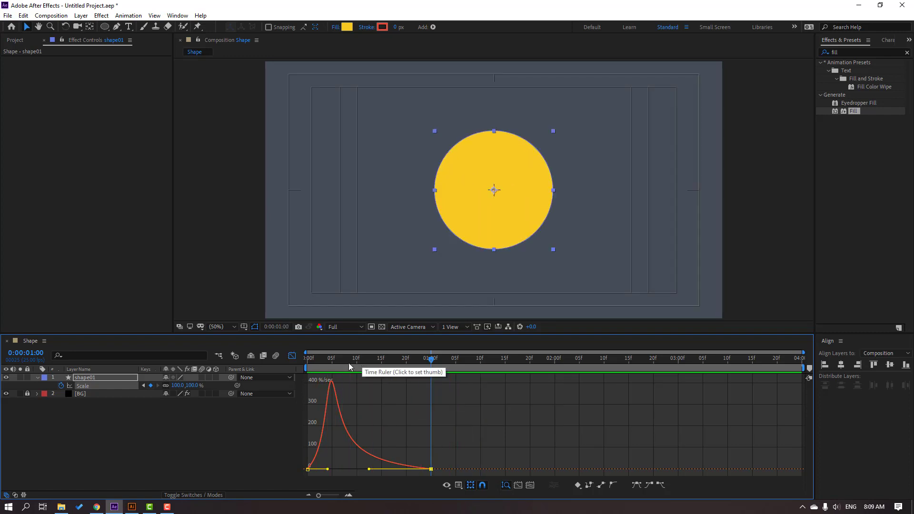
{"action": "left_click", "coordinate": [291, 357]}
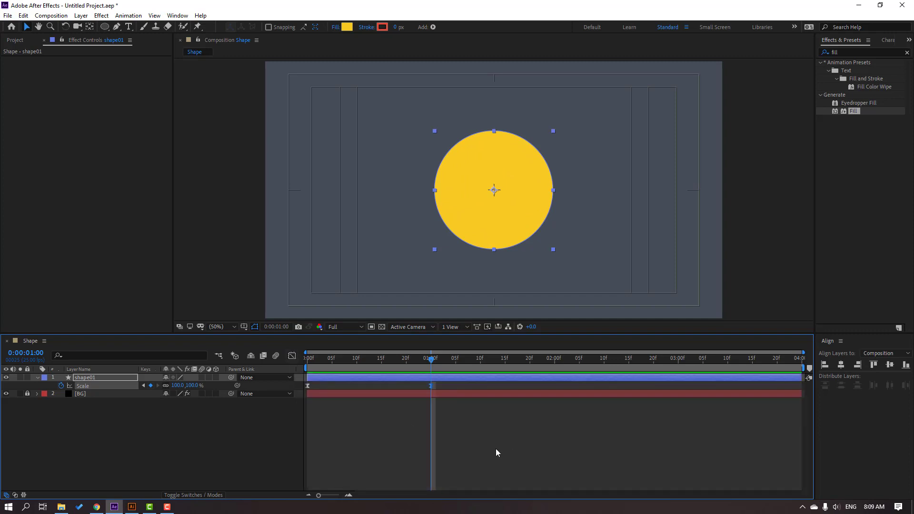
Duplicate shape01 as shape02 and add position keyframes to both circle layers at 0:00:01:00
{"action": "left_click", "coordinate": [394, 412]}
{"action": "left_click", "coordinate": [81, 381]}
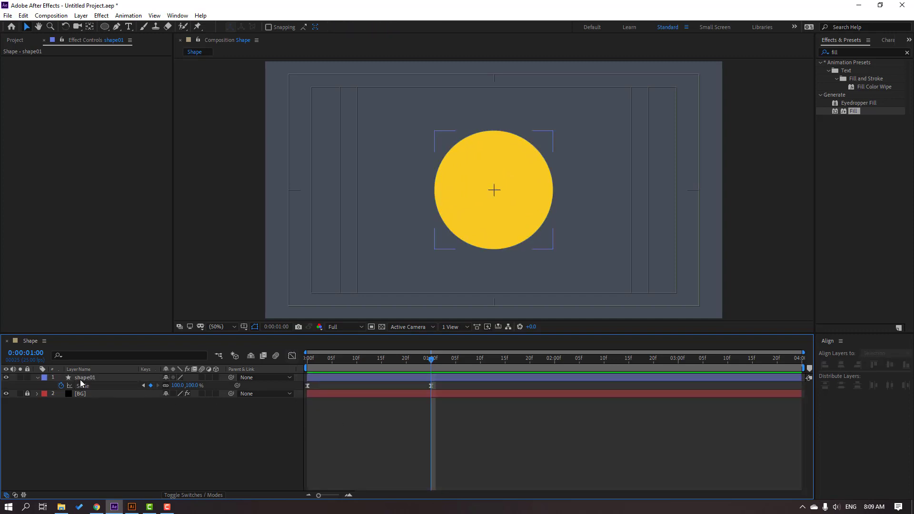
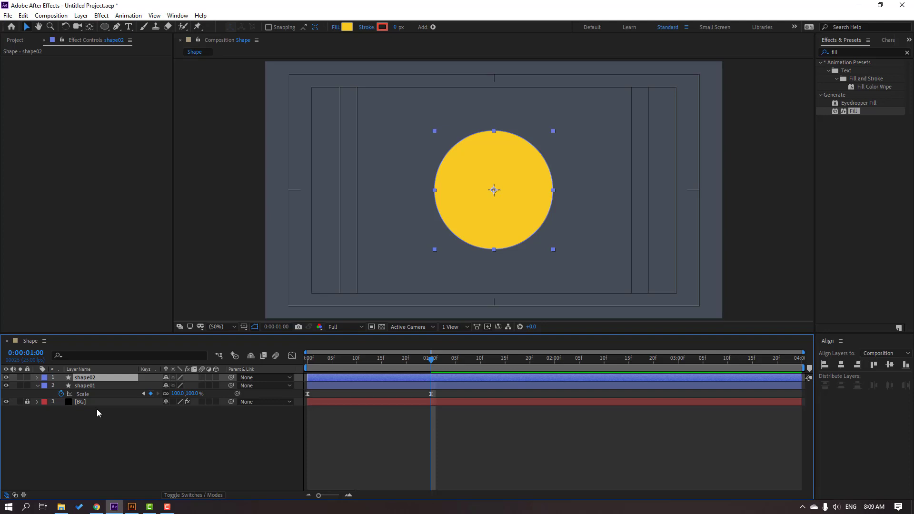
{"action": "key", "text": "p"}
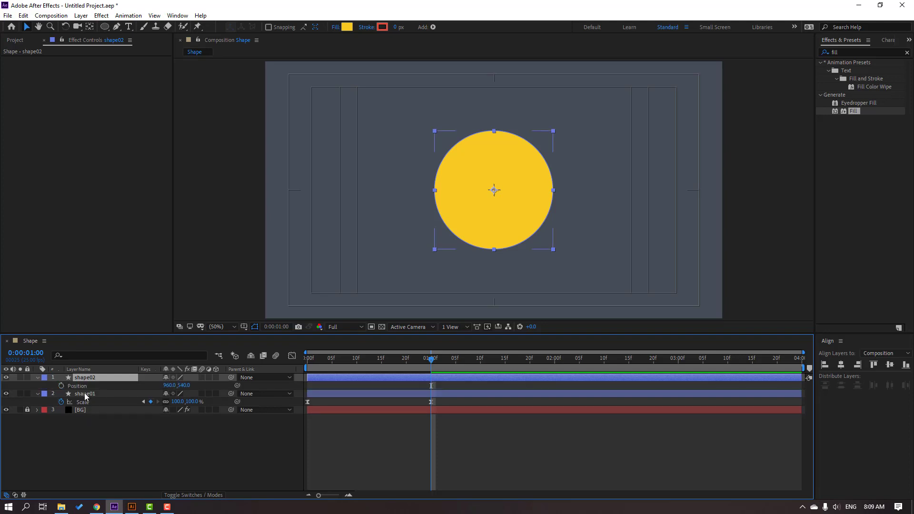
{"action": "left_click", "coordinate": [85, 394]}
{"action": "key", "text": "p"}
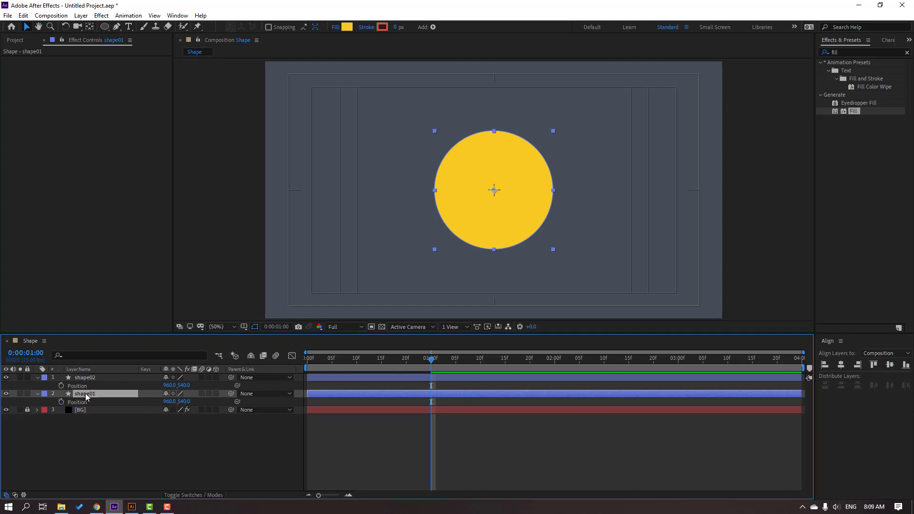
{"action": "key", "text": "ctrl+a"}
{"action": "key", "text": "alt+shift+p"}
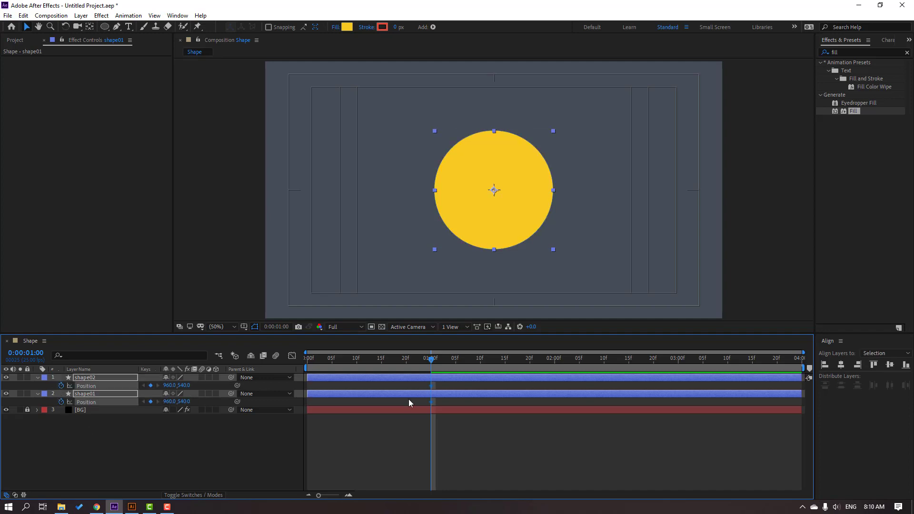
Keyframe the position at 0:00:01:17, with shape02 at 1477, 540 and shape01 at 446, 540
{"action": "left_click_drag", "start_coordinate": [434, 360], "coordinate": [514, 360]}
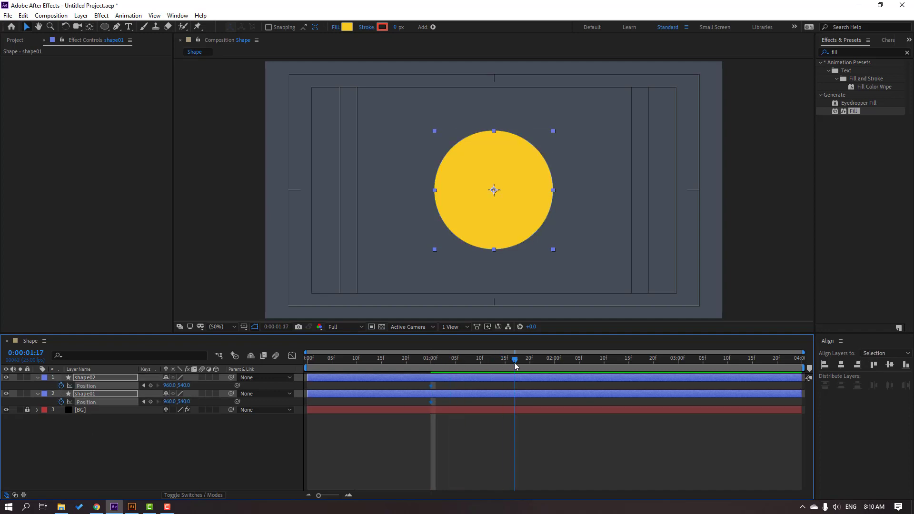
{"action": "left_click", "coordinate": [199, 451]}
{"action": "left_click_drag", "start_coordinate": [170, 386], "coordinate": [416, 388]}
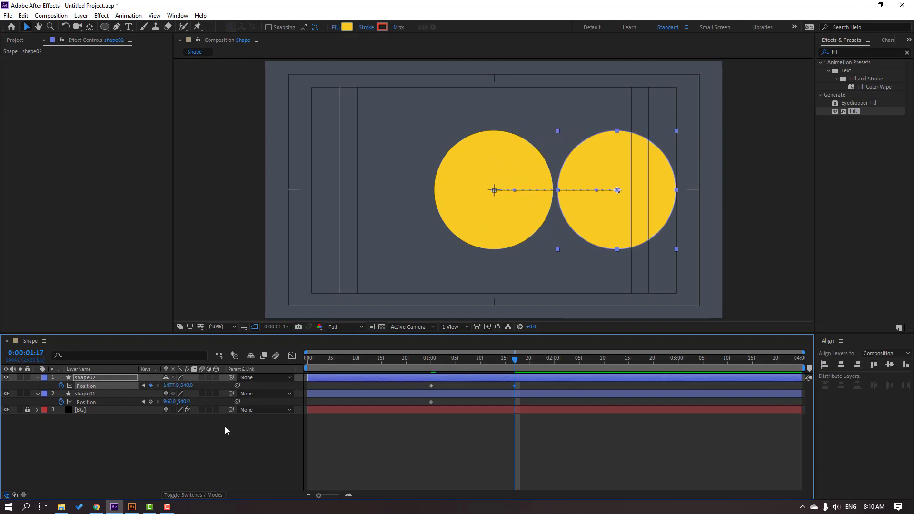
{"action": "left_click", "coordinate": [88, 399]}
{"action": "left_click_drag", "start_coordinate": [170, 402], "coordinate": [1, 401]}
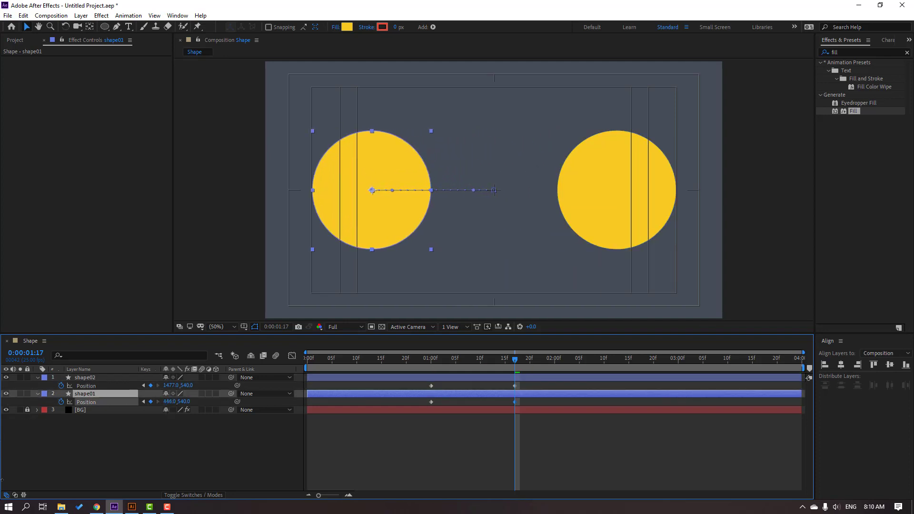
{"action": "left_click", "coordinate": [222, 458]}
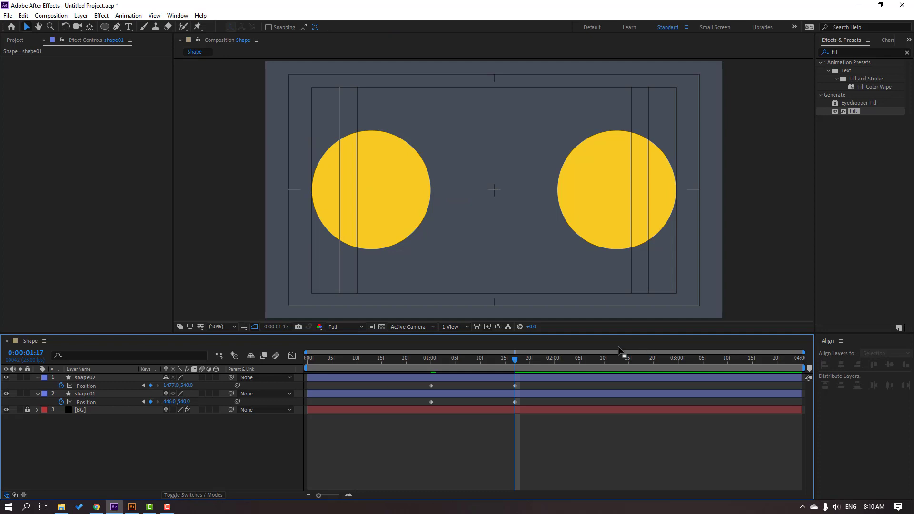
Draw a yellow square on a new shape layer between the two circles and collapse the layer's properties
{"action": "left_click", "coordinate": [102, 28]}
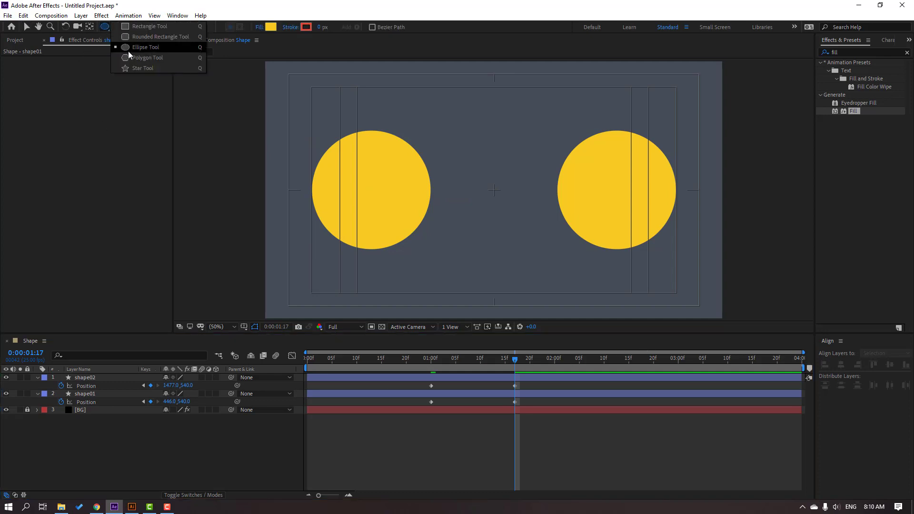
{"action": "left_click", "coordinate": [151, 27]}
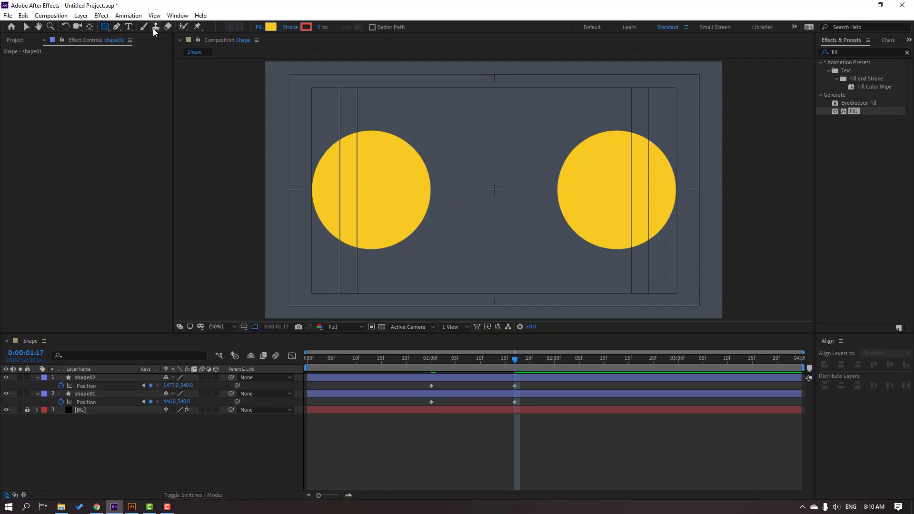
{"action": "mouse_move", "coordinate": [447, 135]}
{"action": "left_mouse_down"}
{"action": "mouse_move", "coordinate": [569, 258]}
{"action": "mouse_move", "coordinate": [541, 228]}
{"action": "mouse_move", "coordinate": [524, 244]}
{"action": "mouse_move", "coordinate": [551, 238]}
{"action": "left_mouse_up"}
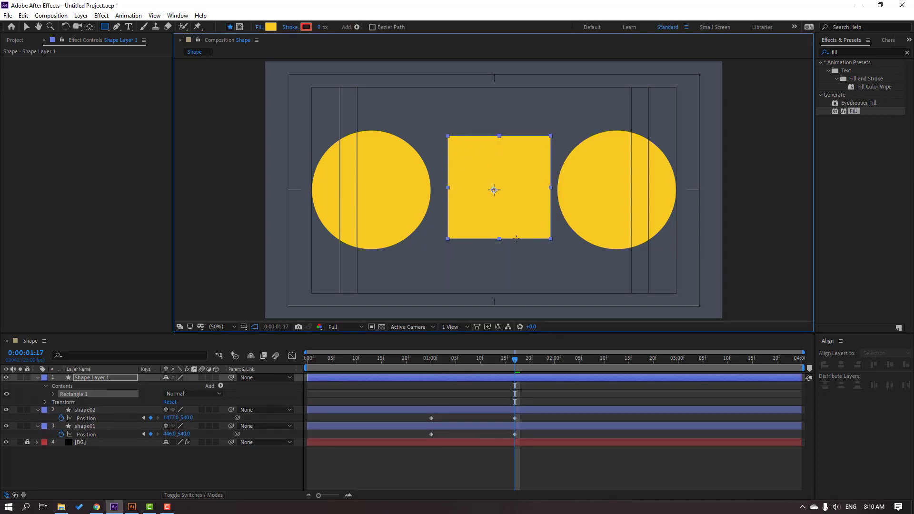
{"action": "left_click", "coordinate": [26, 27]}
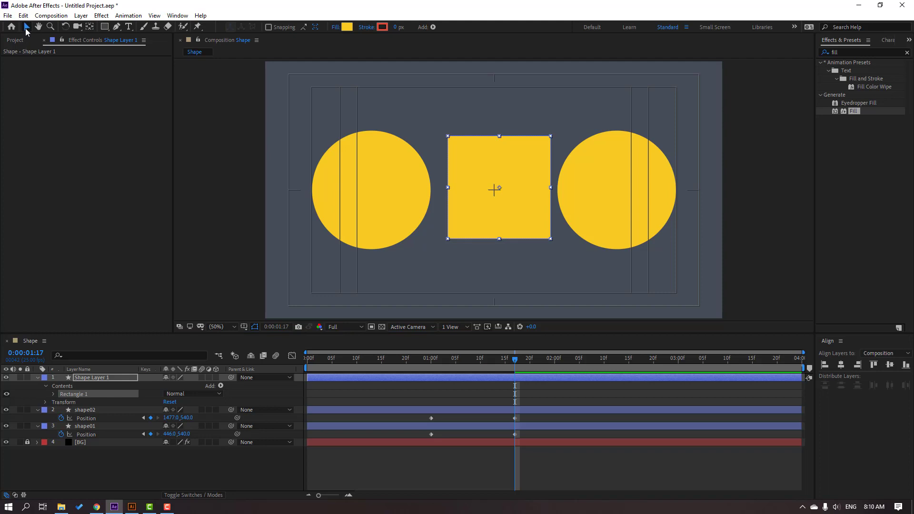
{"action": "left_click", "coordinate": [37, 378]}
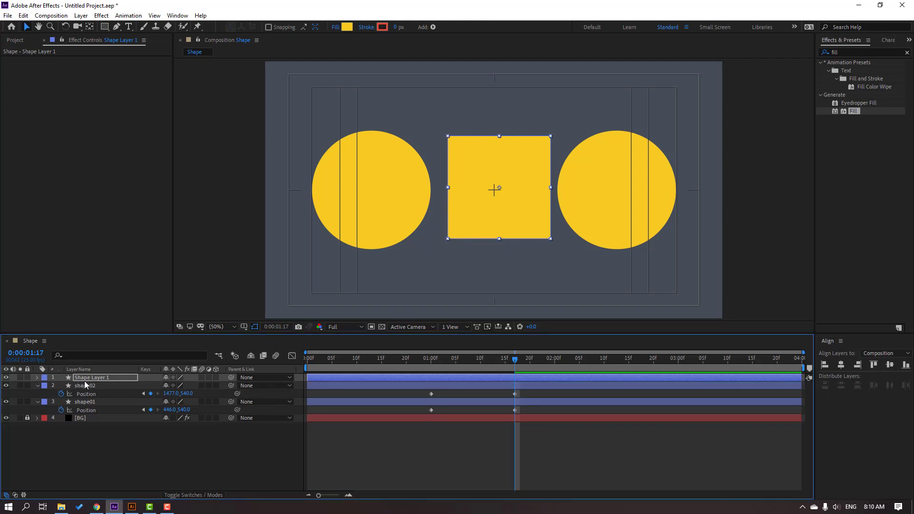
Align the square to the composition's centre horizontally and vertically, and scrub through the circles' movement
{"action": "left_click_drag", "start_coordinate": [516, 206], "coordinate": [509, 213]}
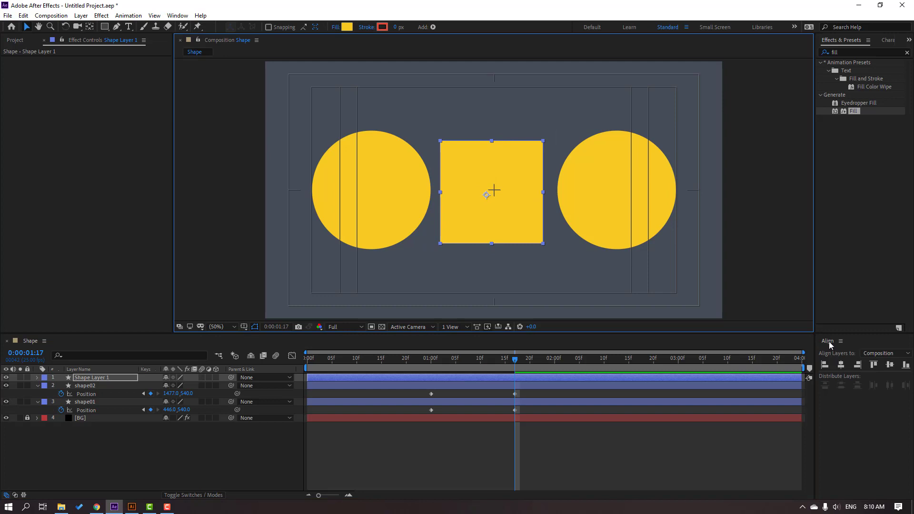
{"action": "left_click", "coordinate": [843, 367]}
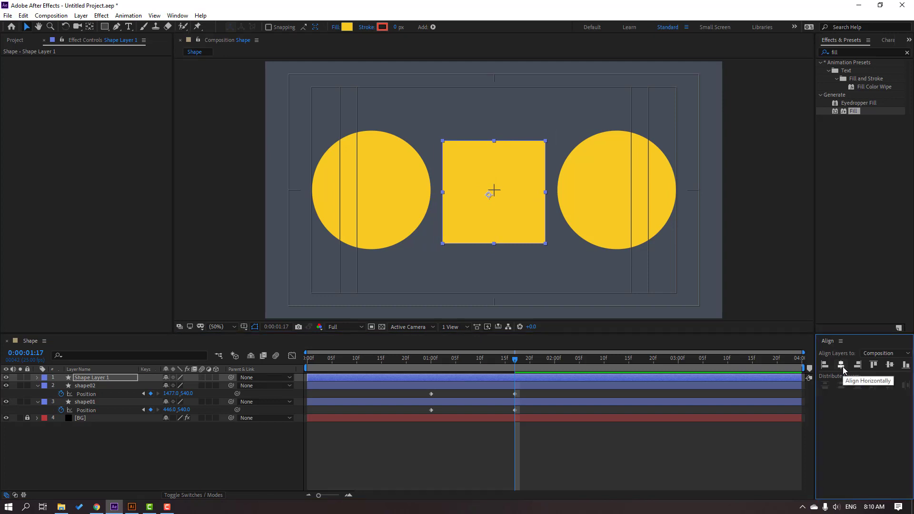
{"action": "left_click", "coordinate": [890, 366]}
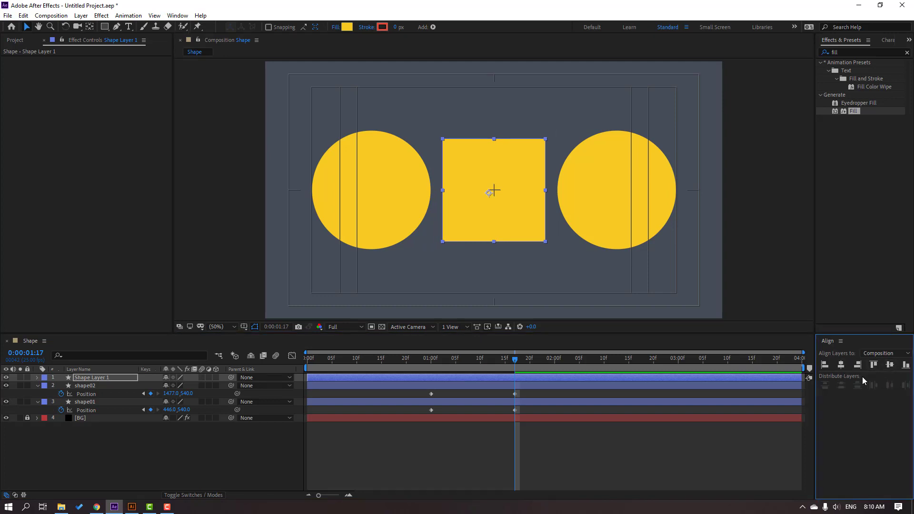
{"action": "left_click_drag", "start_coordinate": [471, 362], "coordinate": [518, 361]}
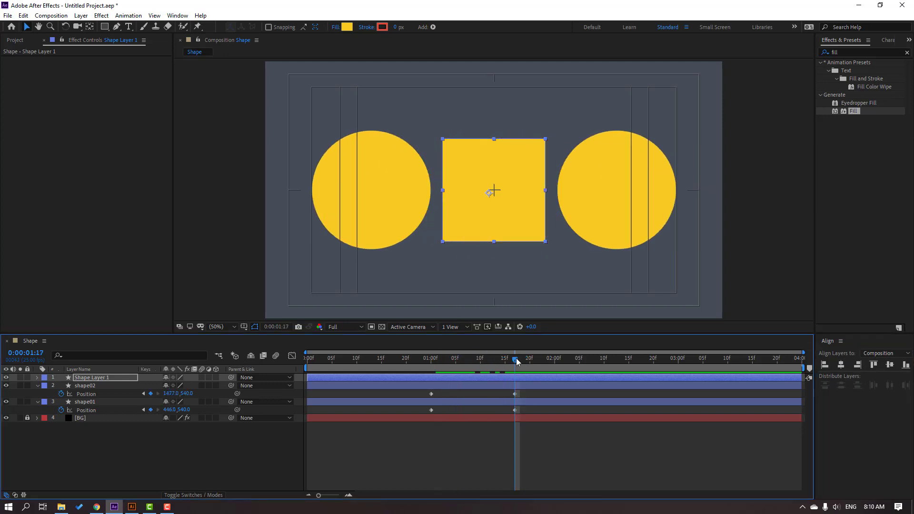
Set shape02's position at 0:00:01:17 to 1425, 540 so its edge touches the square's right side
{"action": "left_click", "coordinate": [201, 459]}
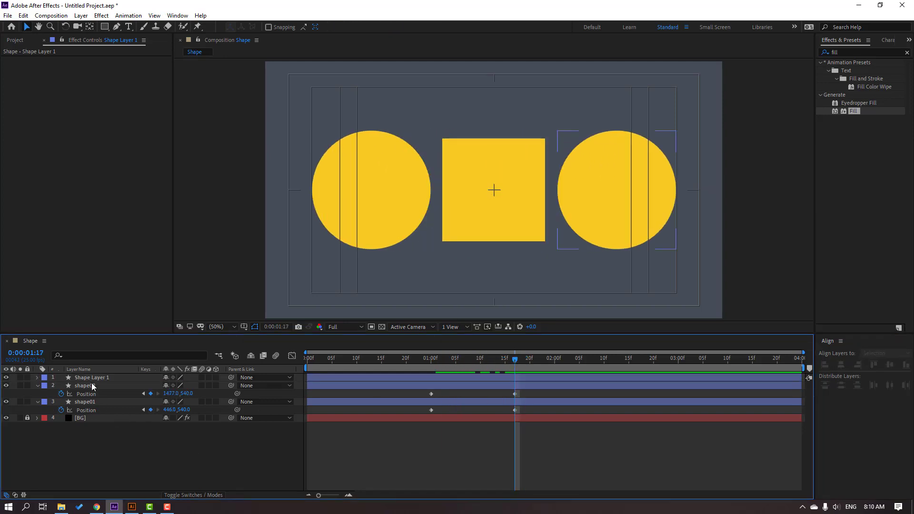
{"action": "left_click", "coordinate": [89, 387]}
{"action": "key", "text": "period"}
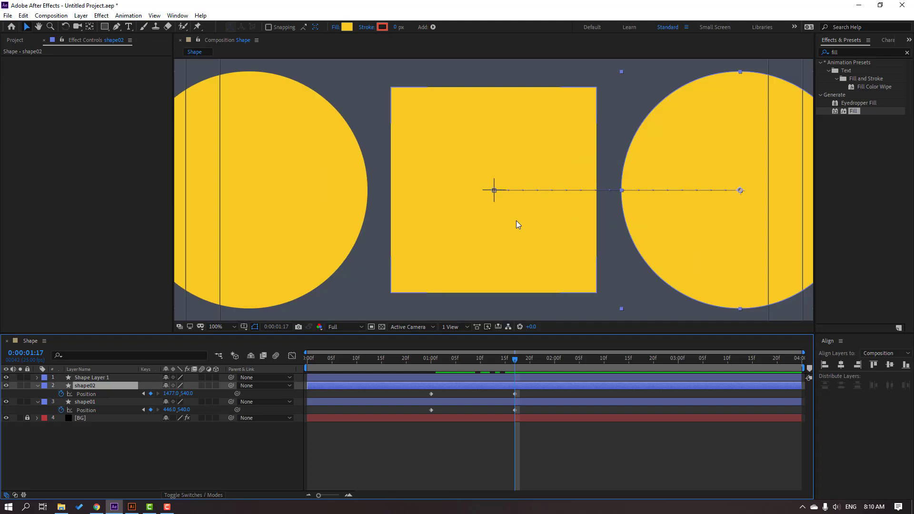
{"action": "left_click_drag", "start_coordinate": [576, 249], "coordinate": [466, 231]}
{"action": "left_click_drag", "start_coordinate": [169, 394], "coordinate": [148, 394]}
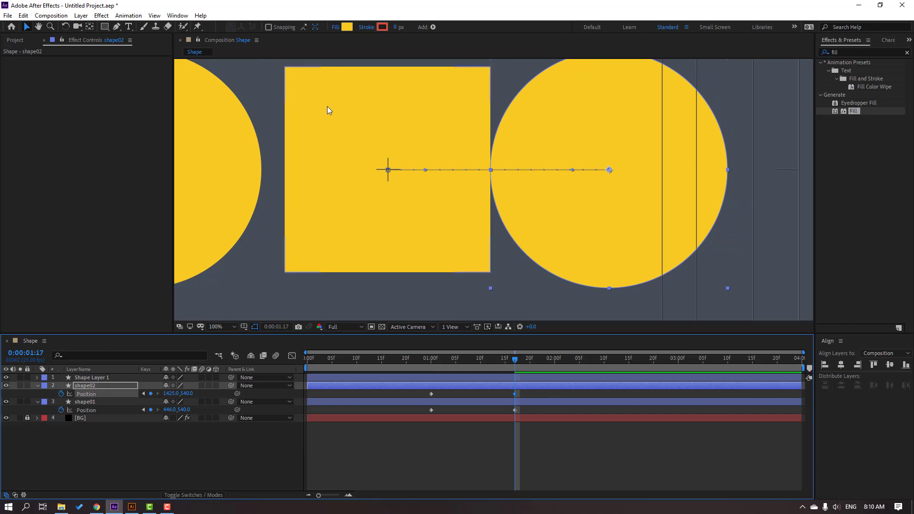
Change the fill colour of shape02 to the purple-blue #686DE0
{"action": "left_click", "coordinate": [347, 26]}
{"action": "left_click", "coordinate": [425, 273]}
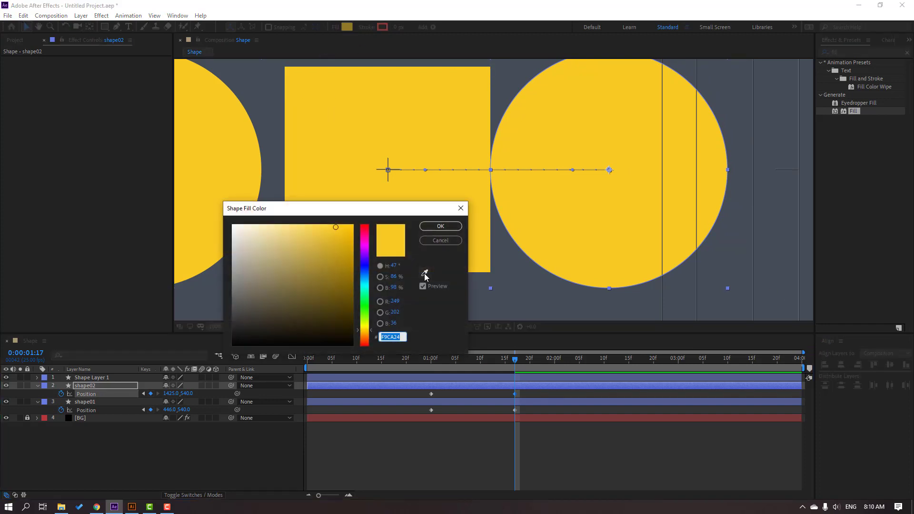
{"action": "left_click", "coordinate": [423, 280]}
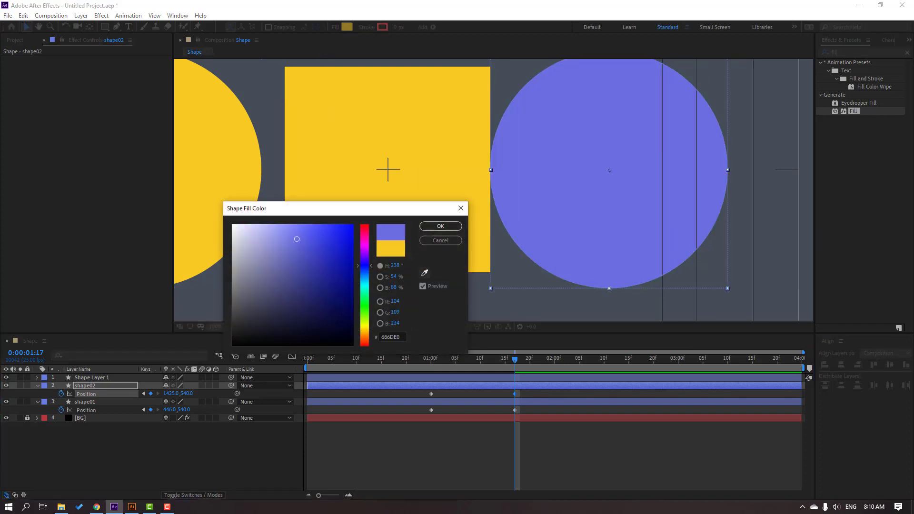
{"action": "left_click", "coordinate": [440, 226]}
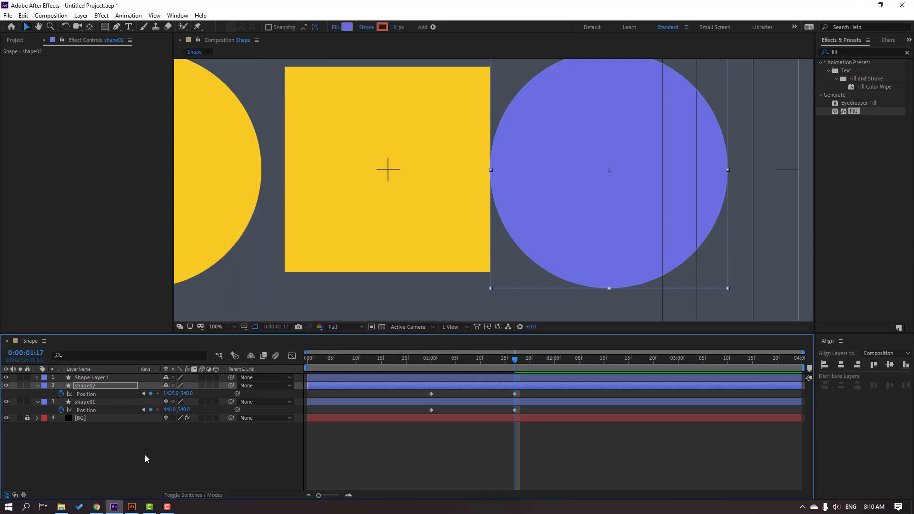
Rename the square's layer from its default name to cube
{"action": "left_click", "coordinate": [93, 379]}
{"action": "key", "text": "Return"}
{"action": "type", "text": "cube"}
{"action": "key", "text": "Return"}
Change the fill colour of the cube layer to the coral pink #FF7979
{"action": "left_click", "coordinate": [346, 27]}
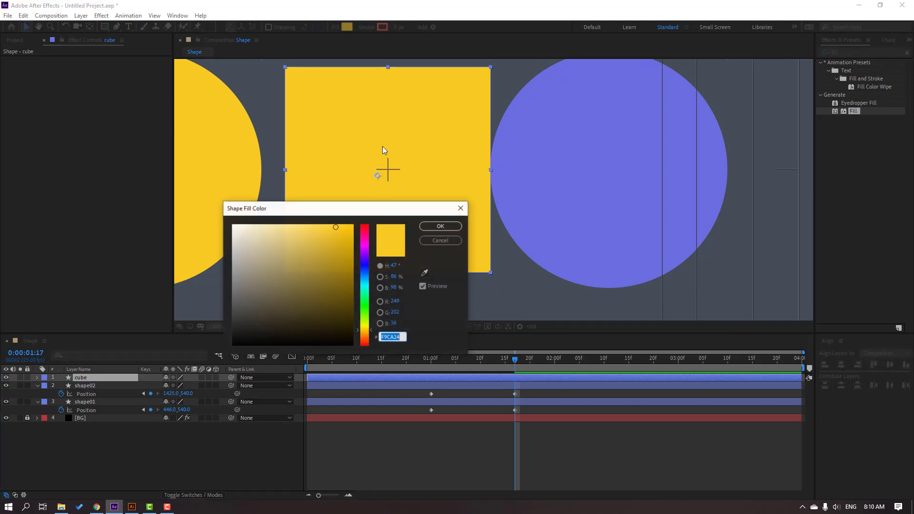
{"action": "left_click", "coordinate": [424, 273]}
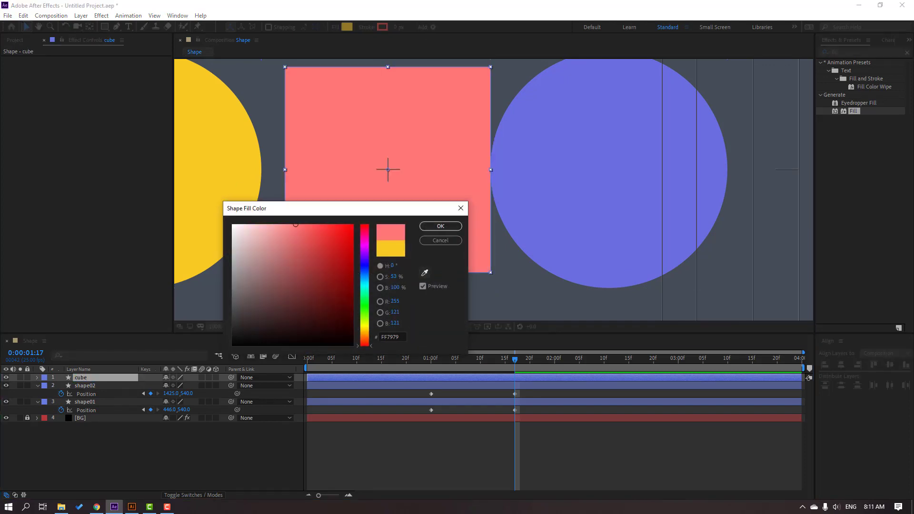
{"action": "left_click", "coordinate": [440, 226]}
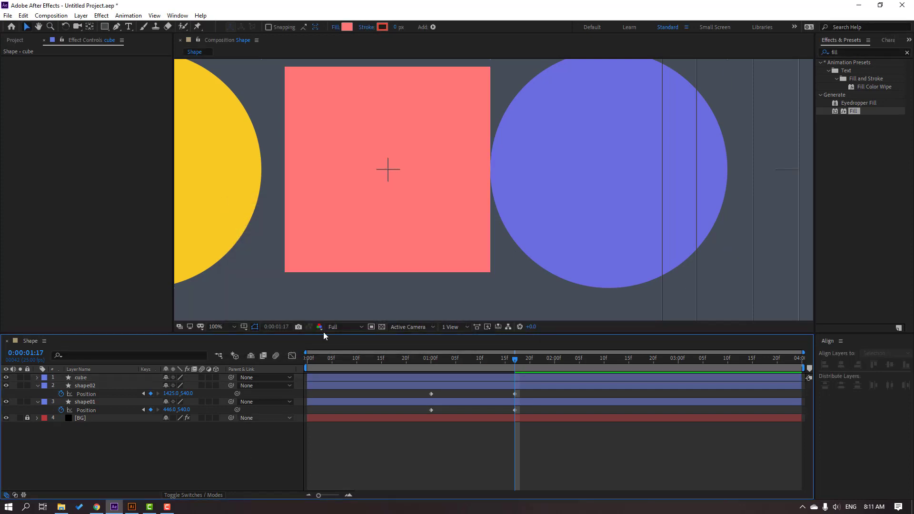
Set shape01's position at 0:00:01:17 to 495, 540 so its edge touches the square's left side
{"action": "scroll", "coordinate": [340, 248], "scroll_direction": "down", "scroll_amount": 2}
{"action": "scroll", "coordinate": [486, 213], "scroll_direction": "up", "scroll_amount": 4}
{"action": "scroll", "coordinate": [502, 220], "scroll_direction": "down", "scroll_amount": 2}
{"action": "left_click", "coordinate": [87, 403]}
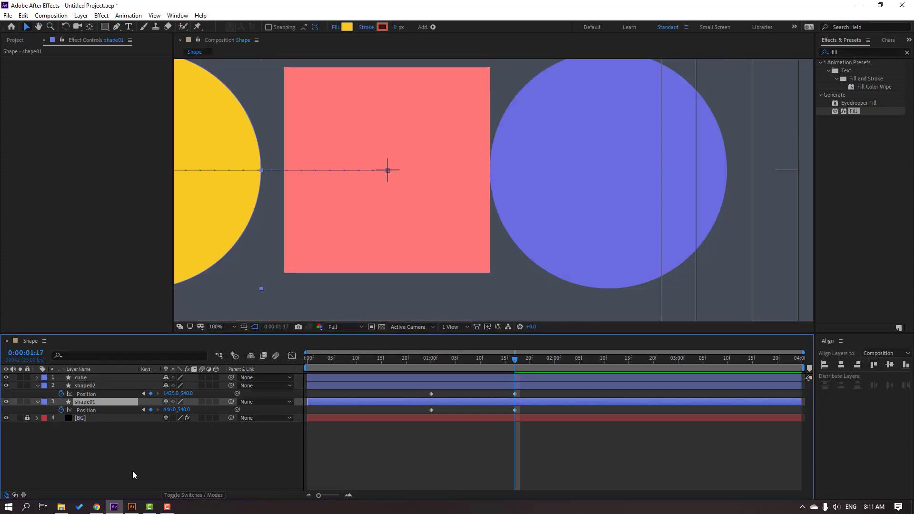
{"action": "left_click_drag", "start_coordinate": [170, 410], "coordinate": [185, 477]}
{"action": "left_click", "coordinate": [186, 479]}
{"action": "scroll", "coordinate": [344, 250], "scroll_direction": "down", "scroll_amount": 4}
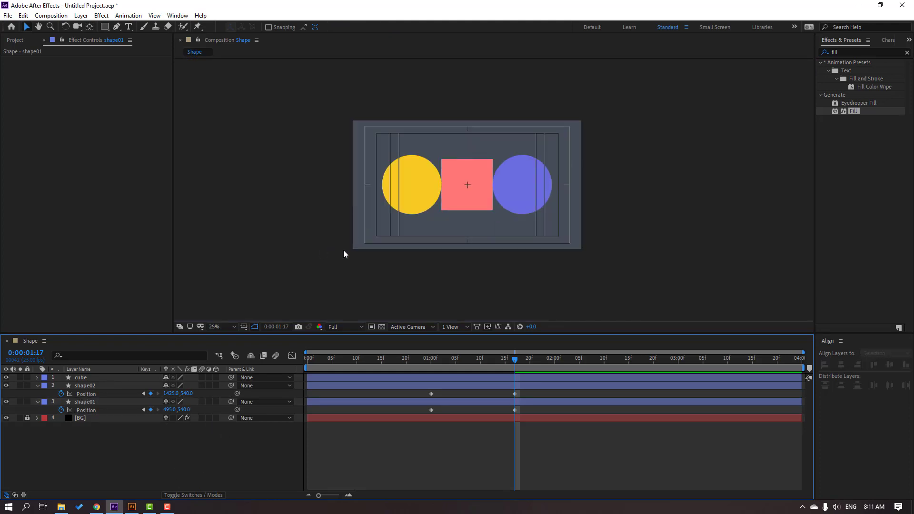
{"action": "scroll", "coordinate": [360, 256], "scroll_direction": "up", "scroll_amount": 2}
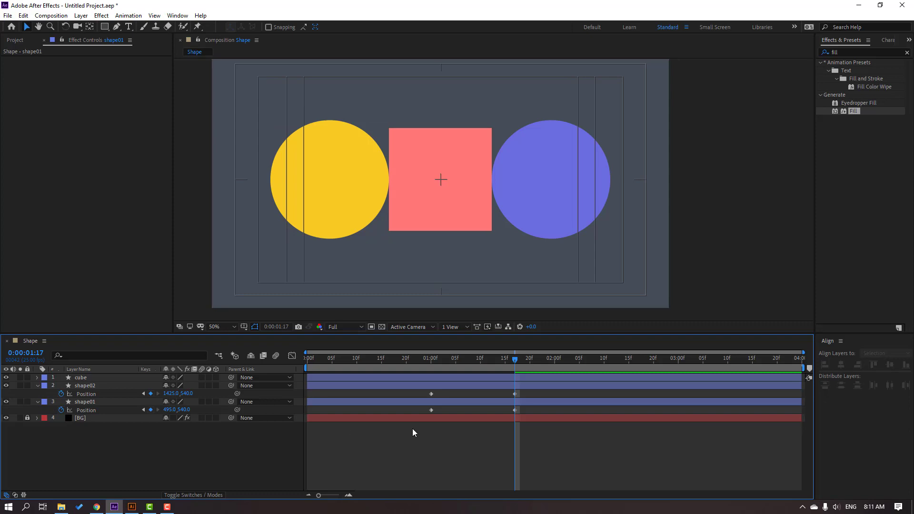
Apply Easy Ease to all position keyframes of shape01 and shape02
{"action": "left_click_drag", "start_coordinate": [523, 390], "coordinate": [420, 415]}
{"action": "right_click", "coordinate": [430, 410]}
{"action": "mouse_move", "coordinate": [495, 405]}
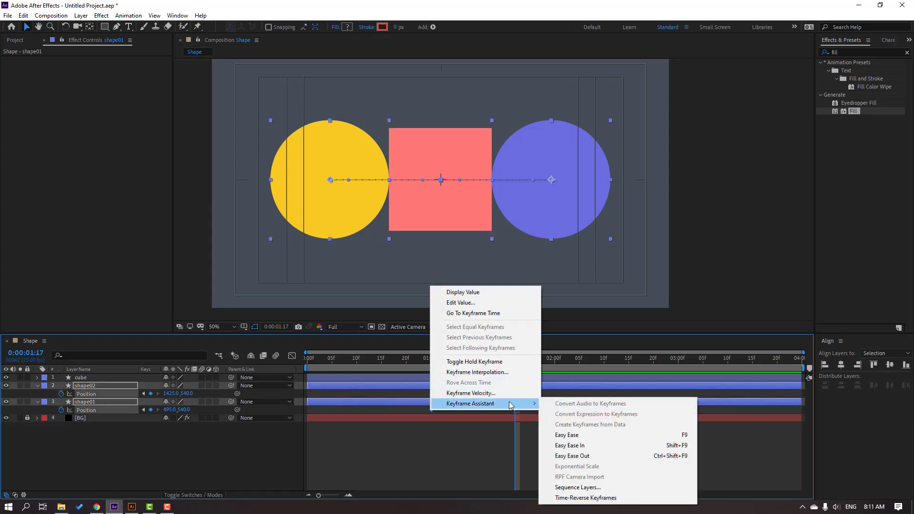
{"action": "left_click", "coordinate": [582, 434]}
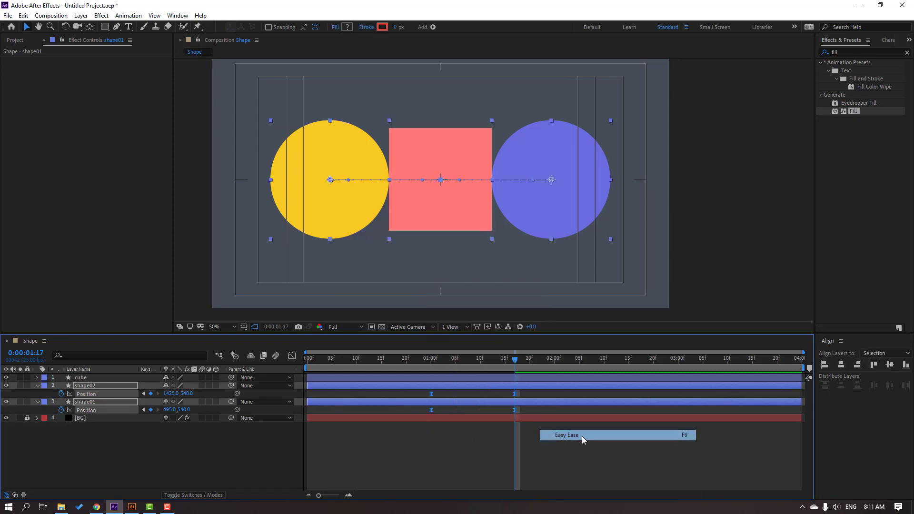
Add a scale keyframe of 0% to the cube layer at 0:00:01:00
{"action": "left_click", "coordinate": [85, 379]}
{"action": "key", "text": "s"}
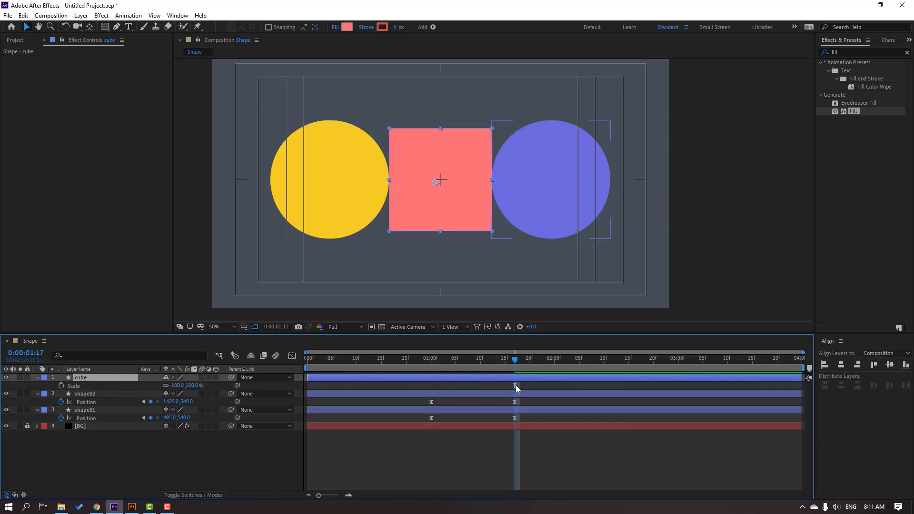
{"action": "left_click_drag", "start_coordinate": [516, 360], "coordinate": [431, 360]}
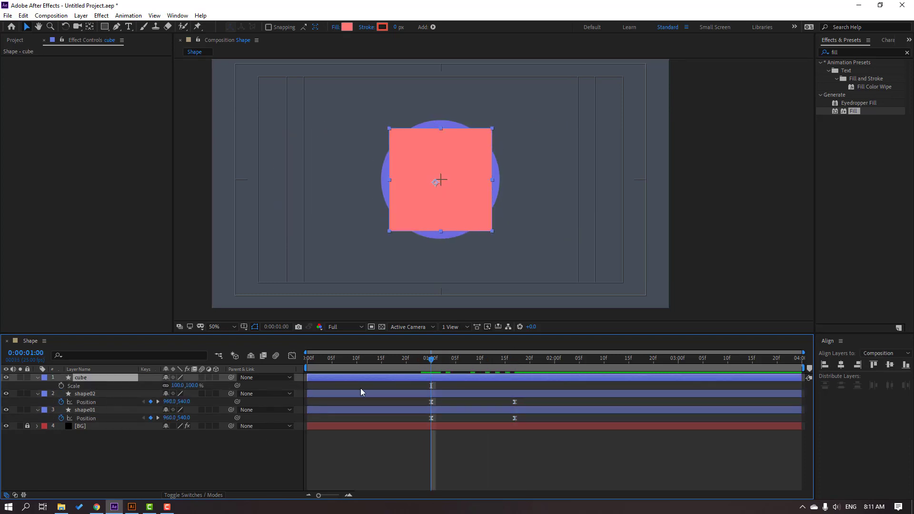
{"action": "left_click", "coordinate": [61, 385]}
{"action": "left_click", "coordinate": [175, 385]}
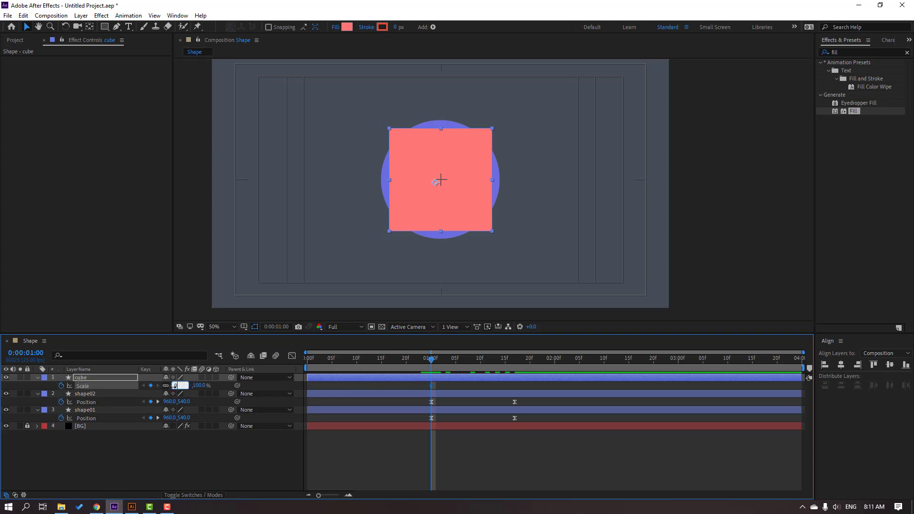
{"action": "type", "text": "0"}
{"action": "key", "text": "Return"}
Set the cube layer's scale to 100% at 0:00:01:17
{"action": "left_click_drag", "start_coordinate": [432, 362], "coordinate": [515, 365]}
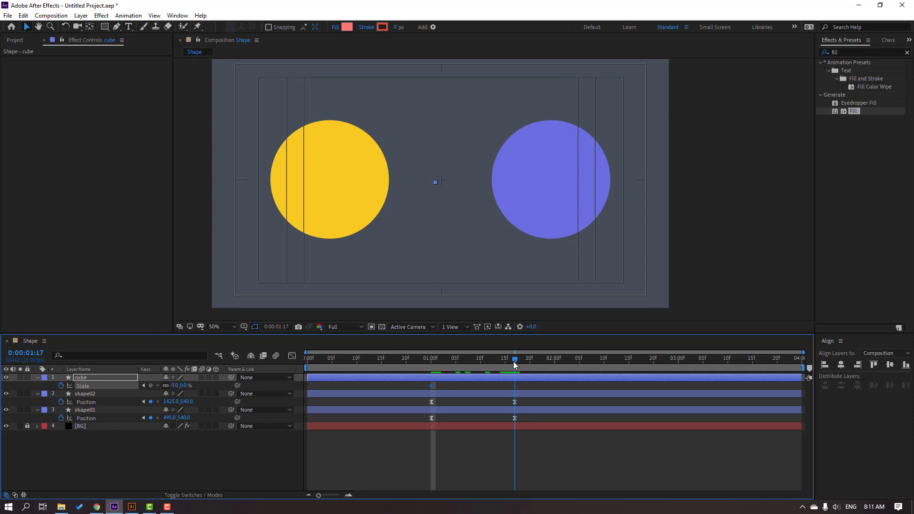
{"action": "left_click", "coordinate": [175, 385]}
{"action": "type", "text": "100"}
{"action": "key", "text": "Return"}
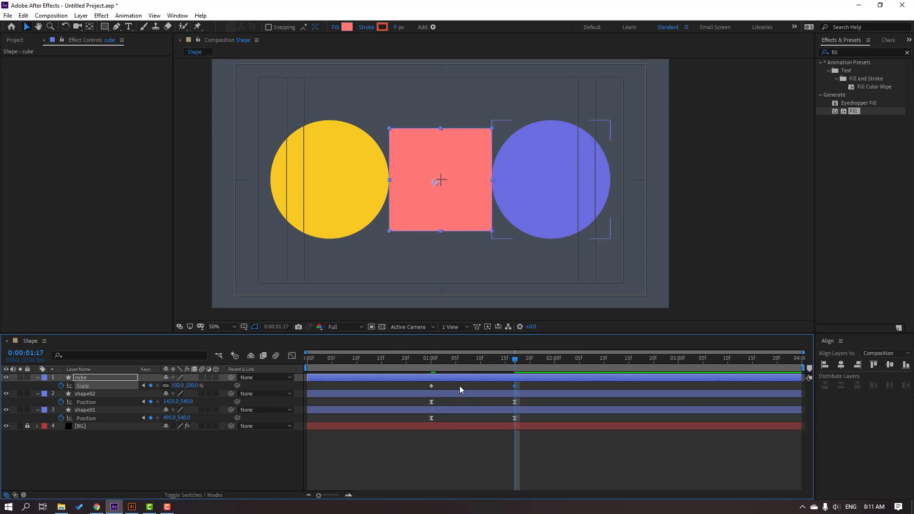
Move the cube layer below shape01 in the layer stack so both circles cover it
{"action": "mouse_move", "coordinate": [515, 359]}
{"action": "left_mouse_down"}
{"action": "mouse_move", "coordinate": [453, 366]}
{"action": "mouse_move", "coordinate": [512, 366]}
{"action": "left_mouse_up"}
{"action": "left_click", "coordinate": [87, 378]}
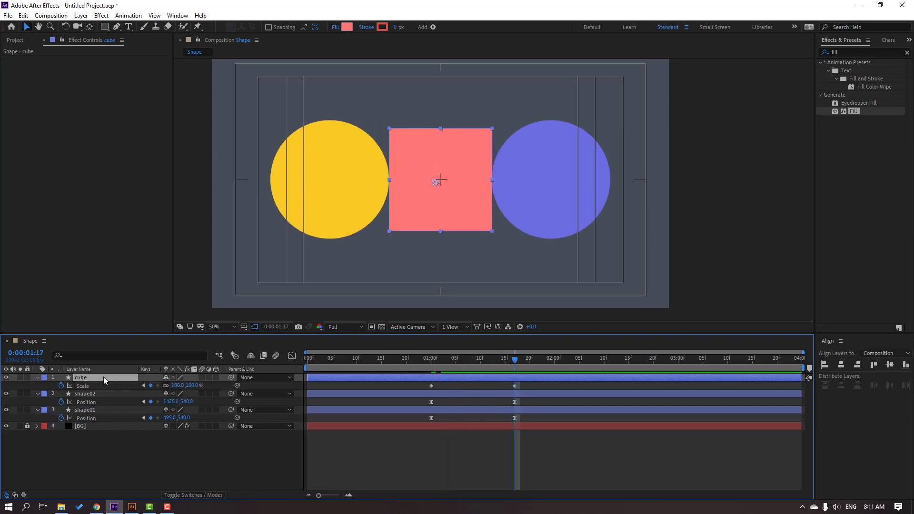
{"action": "left_click_drag", "start_coordinate": [82, 384], "coordinate": [87, 419]}
{"action": "left_click_drag", "start_coordinate": [476, 366], "coordinate": [515, 362]}
Apply Easy Ease to both scale keyframes of the cube layer
{"action": "left_click_drag", "start_coordinate": [525, 418], "coordinate": [435, 428]}
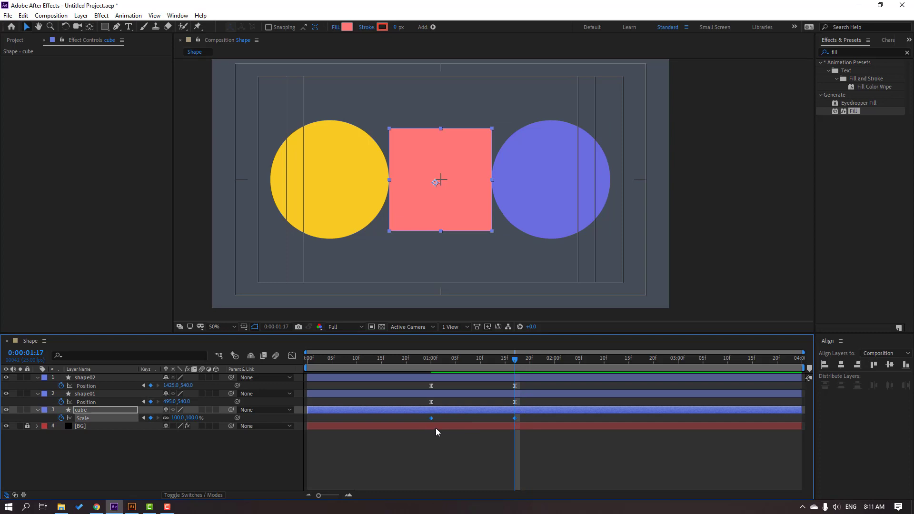
{"action": "right_click", "coordinate": [433, 420]}
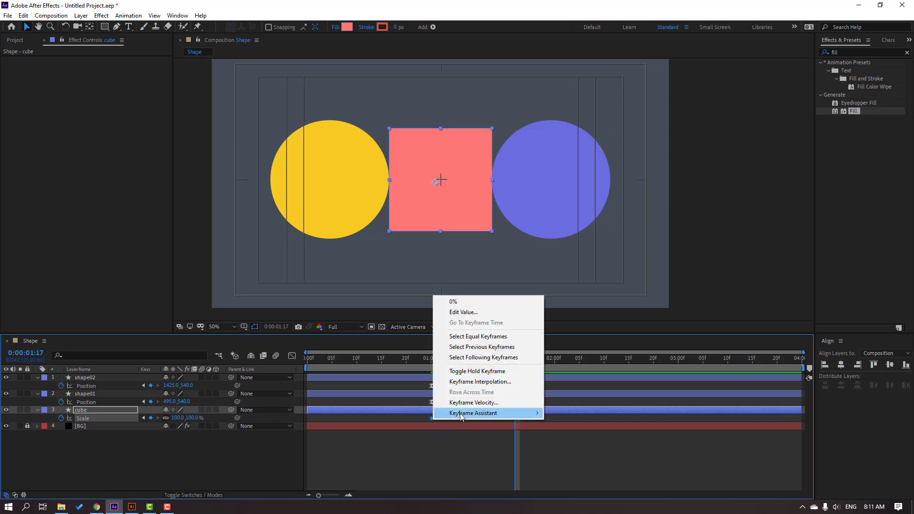
{"action": "mouse_move", "coordinate": [524, 413]}
{"action": "left_click", "coordinate": [565, 446]}
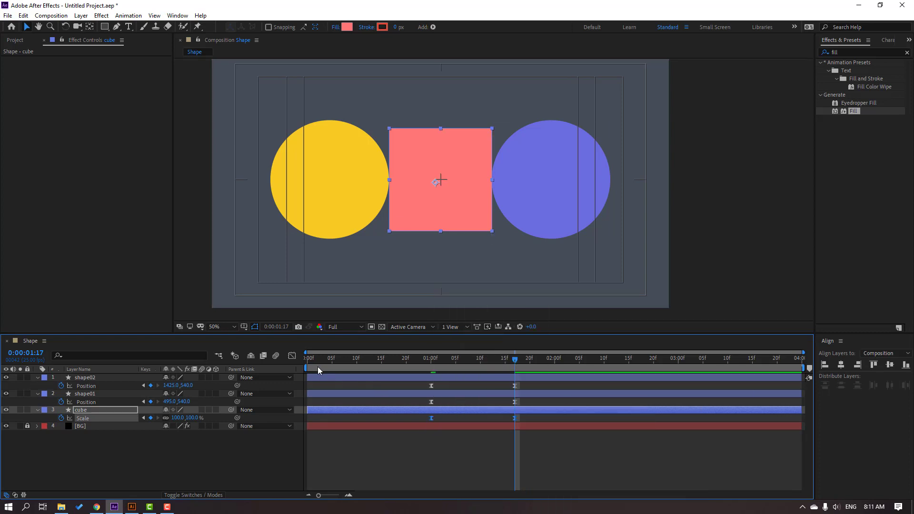
Move the work area's start to shortly before the 0:00:01:00 keyframes and preview the animation from there
{"action": "left_click_drag", "start_coordinate": [302, 368], "coordinate": [406, 369]}
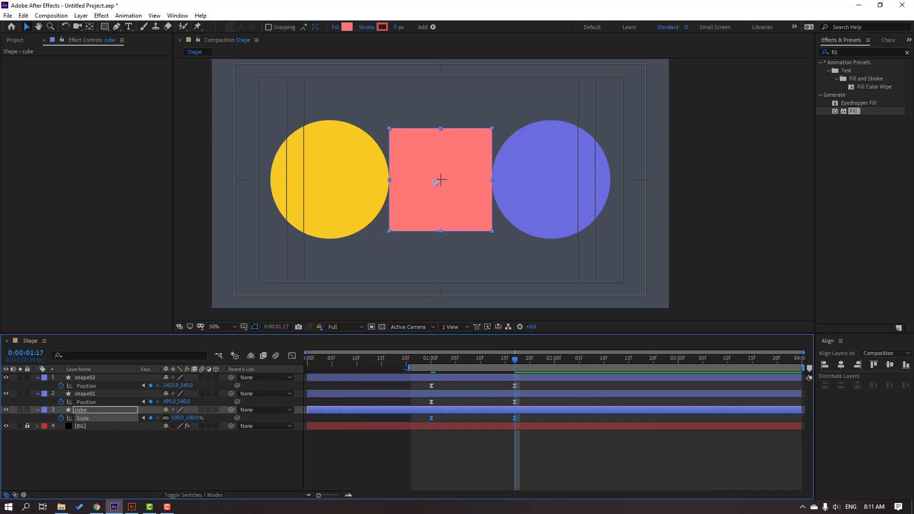
{"action": "left_click", "coordinate": [494, 439]}
{"action": "key", "text": "space"}
{"action": "key", "text": "space"}
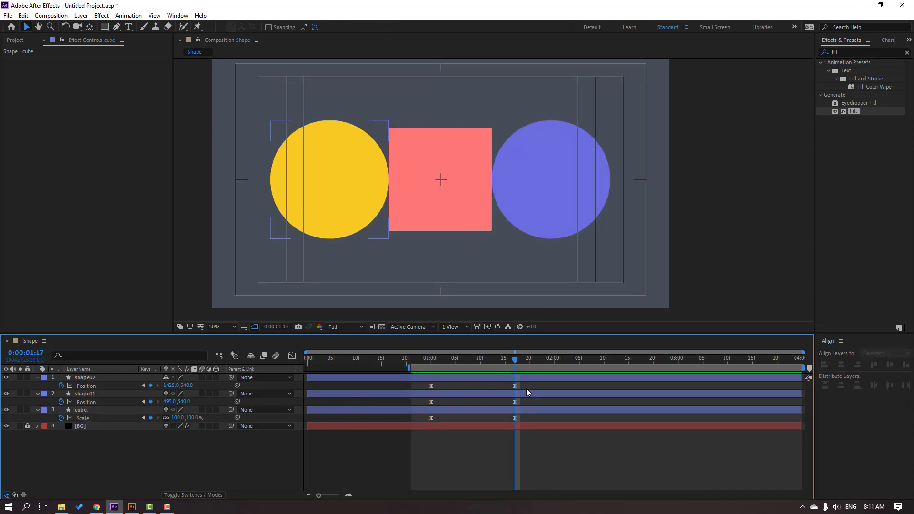
Reshape the speed graph of both circles' position keyframes to peak early, at about 0:00:01:04, with a long slowdown, and preview the motion
{"action": "left_click_drag", "start_coordinate": [533, 383], "coordinate": [424, 417]}
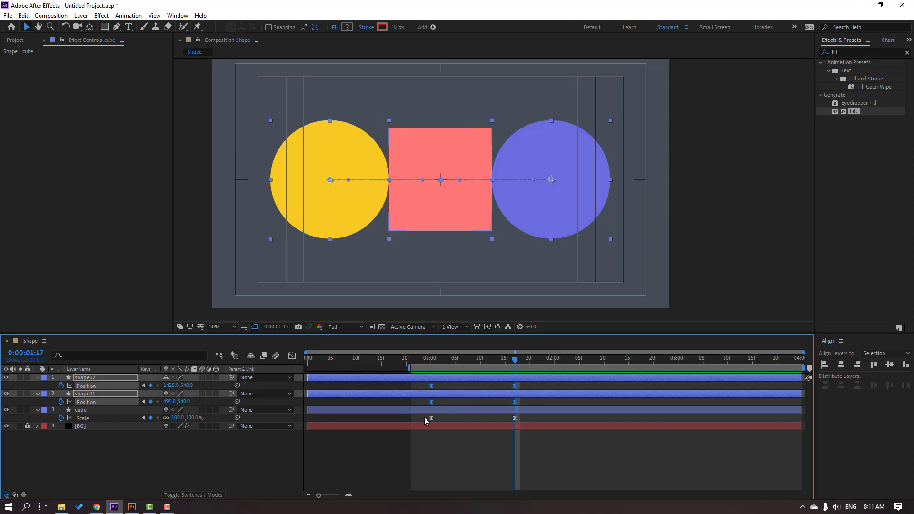
{"action": "left_click", "coordinate": [292, 356]}
{"action": "left_click_drag", "start_coordinate": [497, 476], "coordinate": [481, 465]}
{"action": "key", "text": "space"}
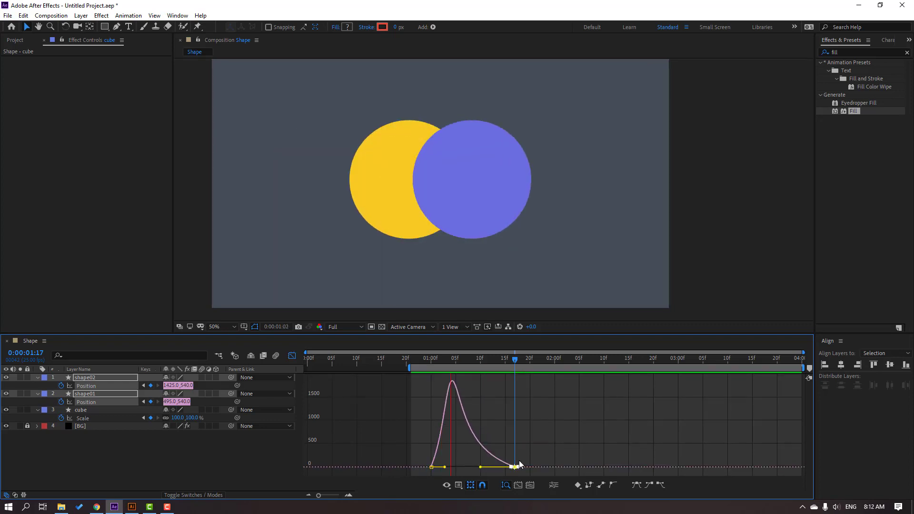
{"action": "key", "text": "space"}
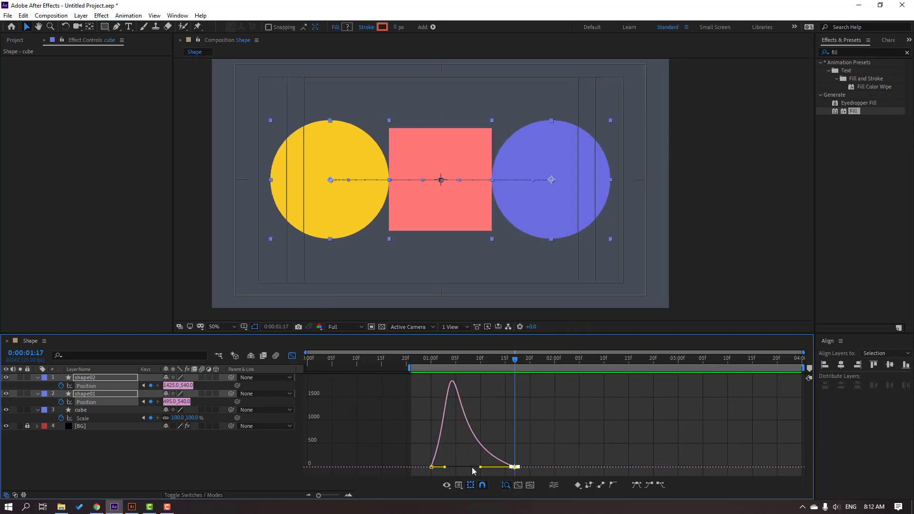
{"action": "mouse_move", "coordinate": [445, 461]}
{"action": "left_mouse_down"}
{"action": "mouse_move", "coordinate": [414, 474]}
{"action": "mouse_move", "coordinate": [450, 465]}
{"action": "left_mouse_up"}
{"action": "key", "text": "space"}
{"action": "key", "text": "space"}
{"action": "left_click", "coordinate": [292, 356]}
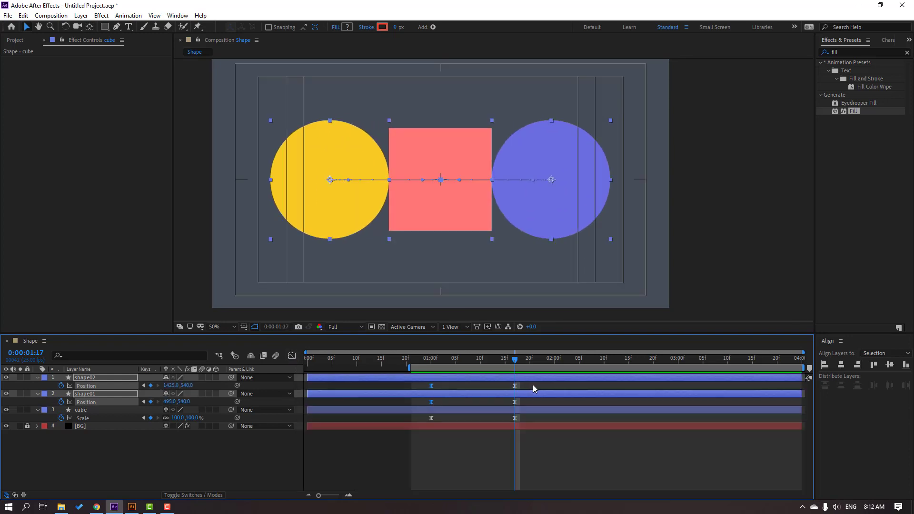
Reshape the speed graph of the cube's scale keyframes into a narrow peak at about 0:00:01:07
{"action": "left_click", "coordinate": [527, 418]}
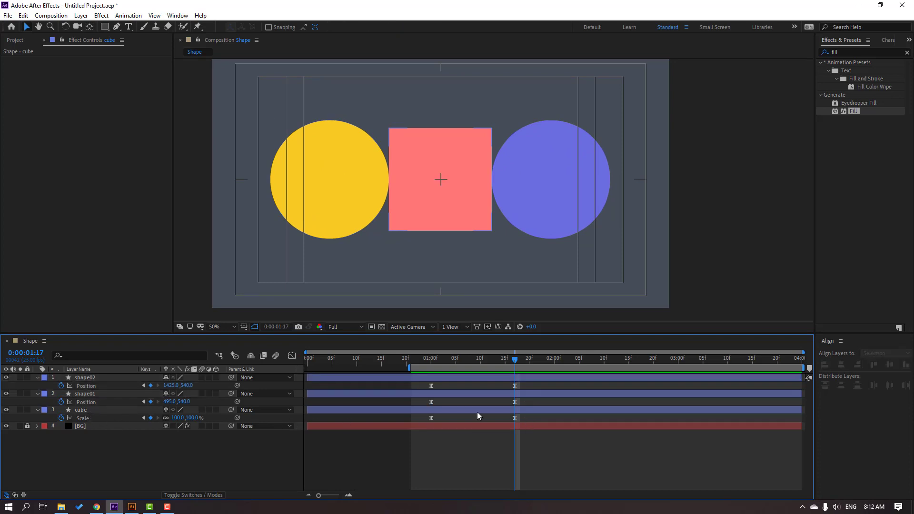
{"action": "left_click_drag", "start_coordinate": [528, 419], "coordinate": [413, 428]}
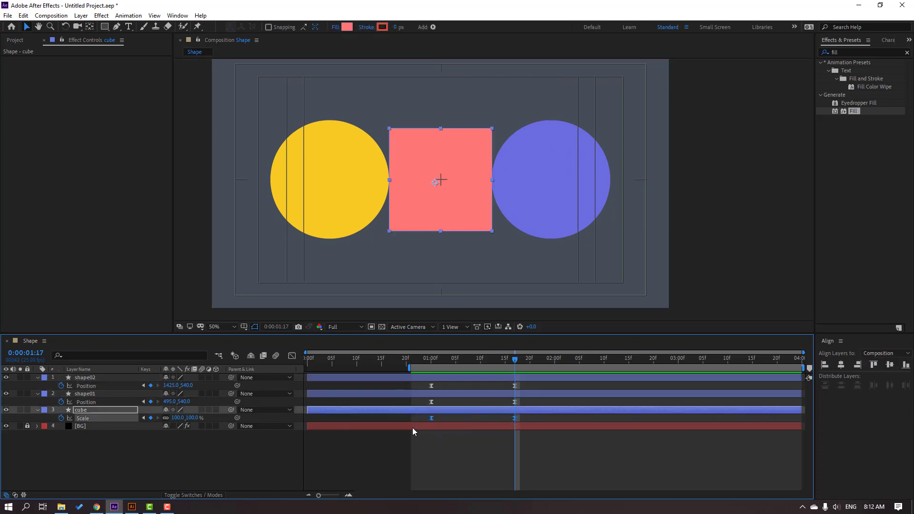
{"action": "left_click", "coordinate": [292, 357]}
{"action": "left_click_drag", "start_coordinate": [512, 364], "coordinate": [478, 366]}
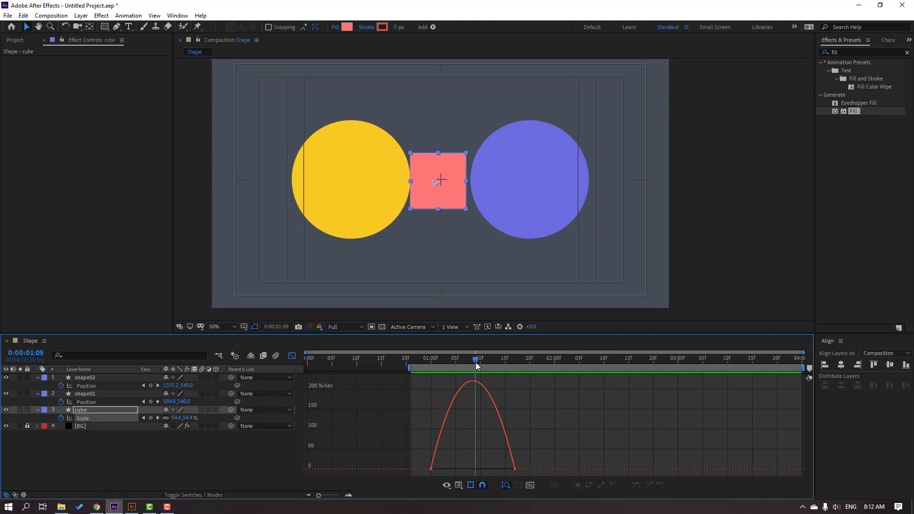
{"action": "left_click_drag", "start_coordinate": [480, 476], "coordinate": [456, 470]}
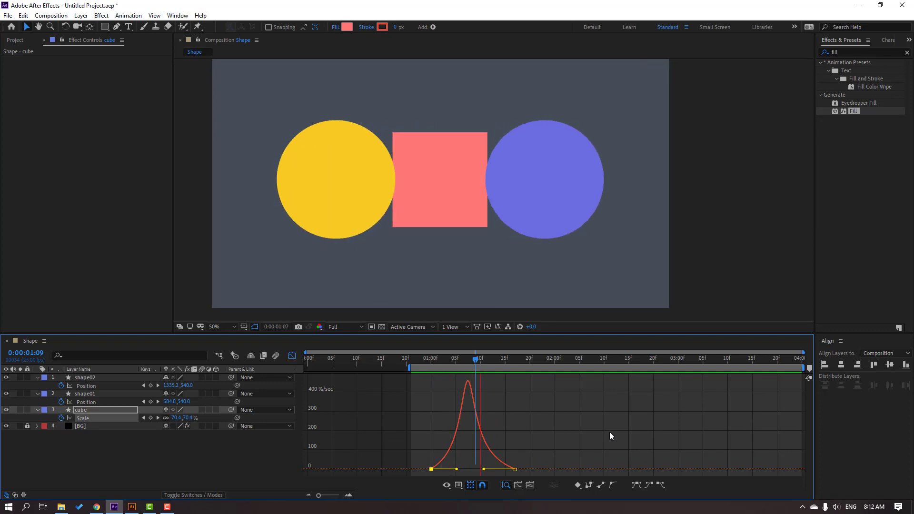
{"action": "scroll", "coordinate": [381, 266], "scroll_direction": "down", "scroll_amount": 2}
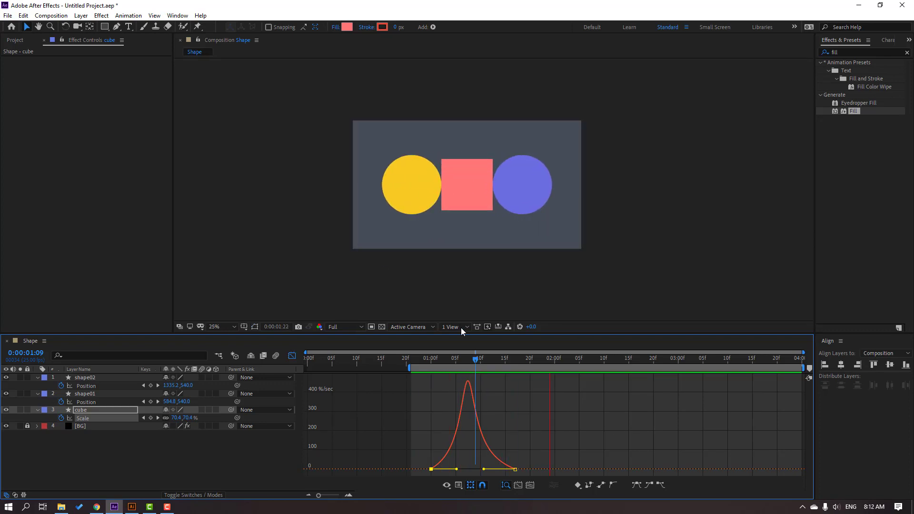
Fine-tune the slowdown into the cube's last scale keyframe against the circles' motion, preview it, and close the graph editor
{"action": "left_click_drag", "start_coordinate": [445, 361], "coordinate": [490, 361]}
{"action": "scroll", "coordinate": [498, 283], "scroll_direction": "up", "scroll_amount": 2}
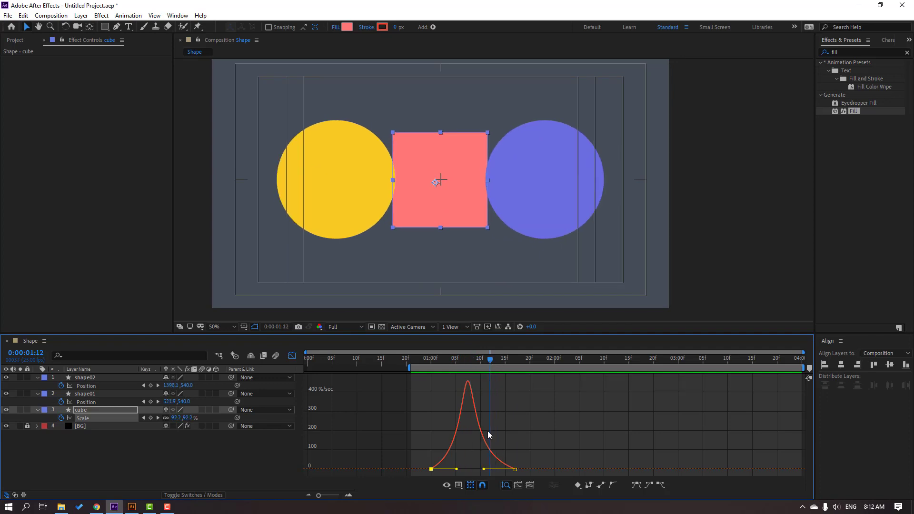
{"action": "mouse_move", "coordinate": [483, 469]}
{"action": "left_mouse_down"}
{"action": "mouse_move", "coordinate": [456, 469]}
{"action": "mouse_move", "coordinate": [485, 470]}
{"action": "left_mouse_up"}
{"action": "key", "text": "space"}
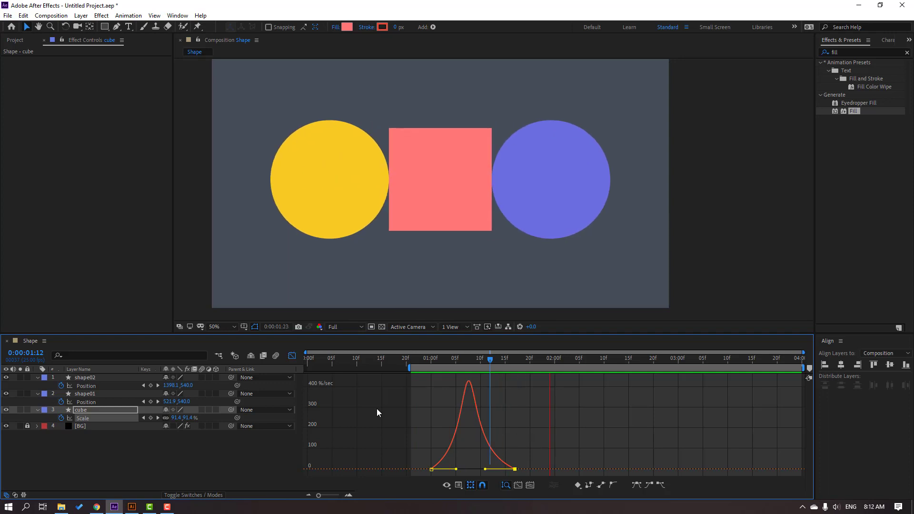
{"action": "scroll", "coordinate": [399, 231], "scroll_direction": "down", "scroll_amount": 4}
{"action": "scroll", "coordinate": [399, 230], "scroll_direction": "up", "scroll_amount": 1}
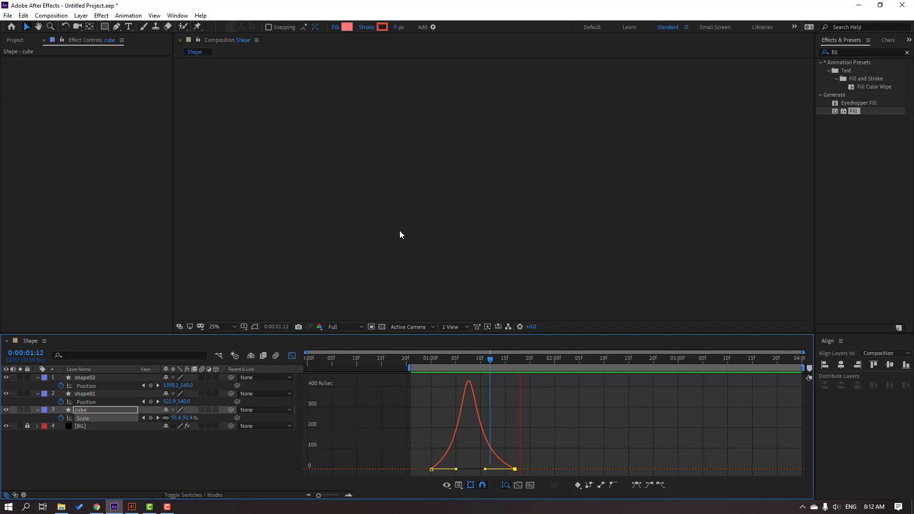
{"action": "left_click", "coordinate": [291, 357]}
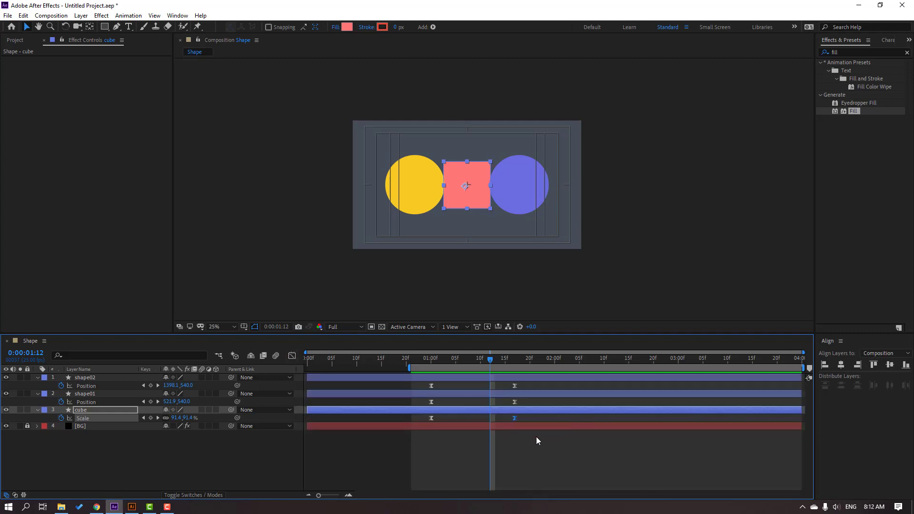
Extend the work area's start back to the beginning of the composition and preview the whole animation
{"action": "left_click", "coordinate": [553, 447]}
{"action": "left_click_drag", "start_coordinate": [408, 369], "coordinate": [305, 368]}
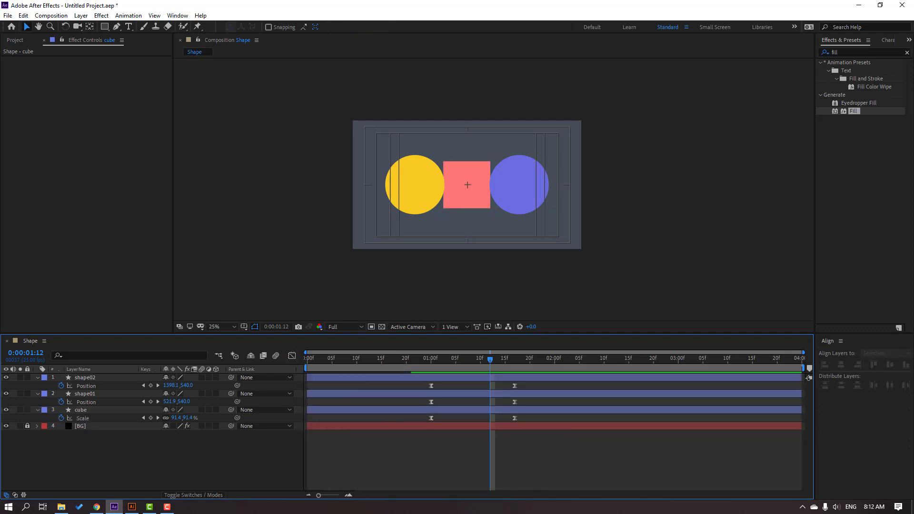
{"action": "key", "text": "space"}
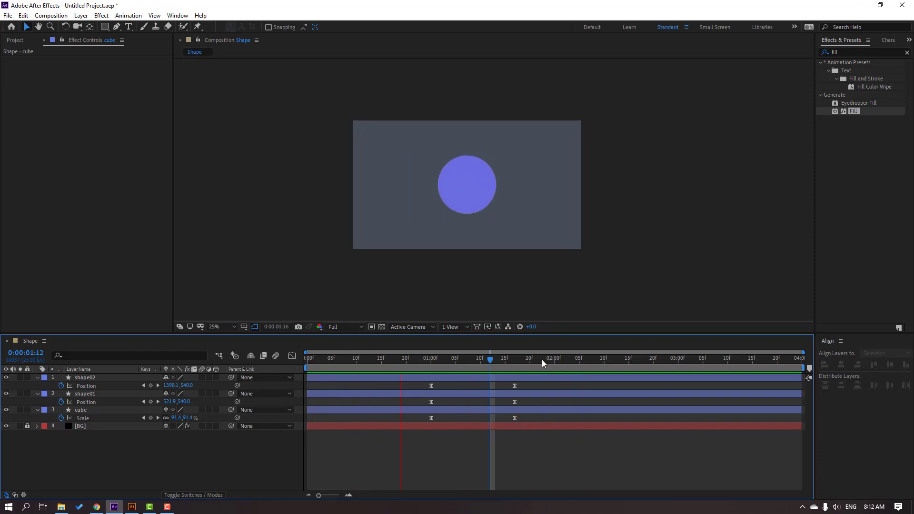
Copy the centred 960, 540 position keyframes of shape02 and shape01 from 0:00:01:00 to 0:00:02:15
{"action": "left_click_drag", "start_coordinate": [505, 362], "coordinate": [628, 368]}
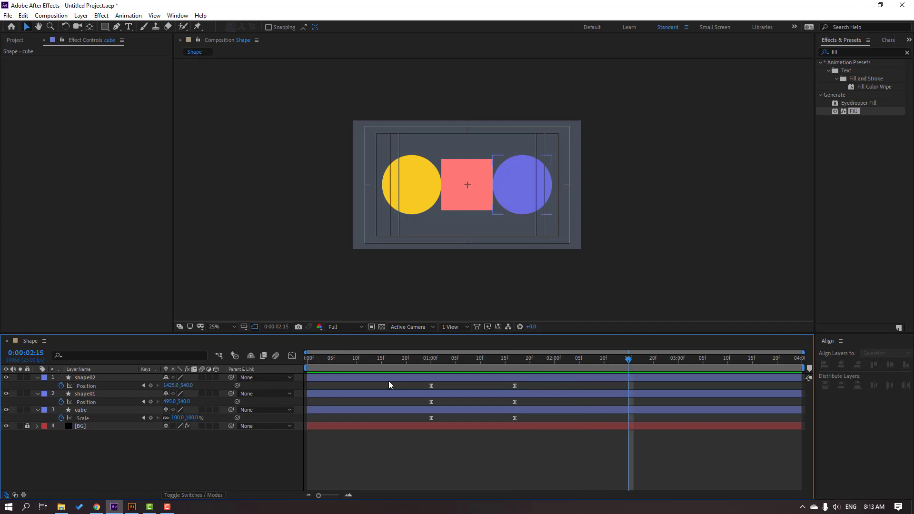
{"action": "left_click_drag", "start_coordinate": [440, 384], "coordinate": [418, 387]}
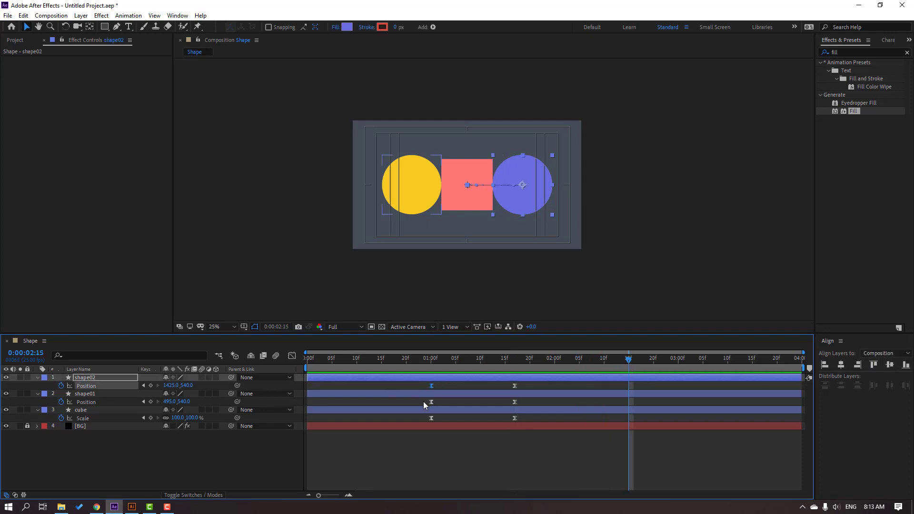
{"action": "key", "text": "ctrl+c"}
{"action": "key", "text": "ctrl+v"}
{"action": "left_click_drag", "start_coordinate": [450, 401], "coordinate": [418, 404]}
{"action": "key", "text": "ctrl+v"}
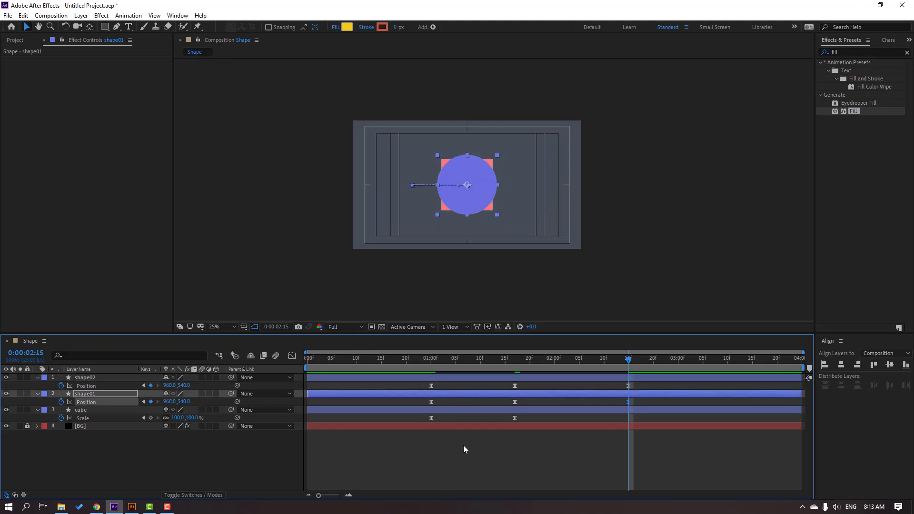
{"action": "left_click_drag", "start_coordinate": [610, 359], "coordinate": [515, 368]}
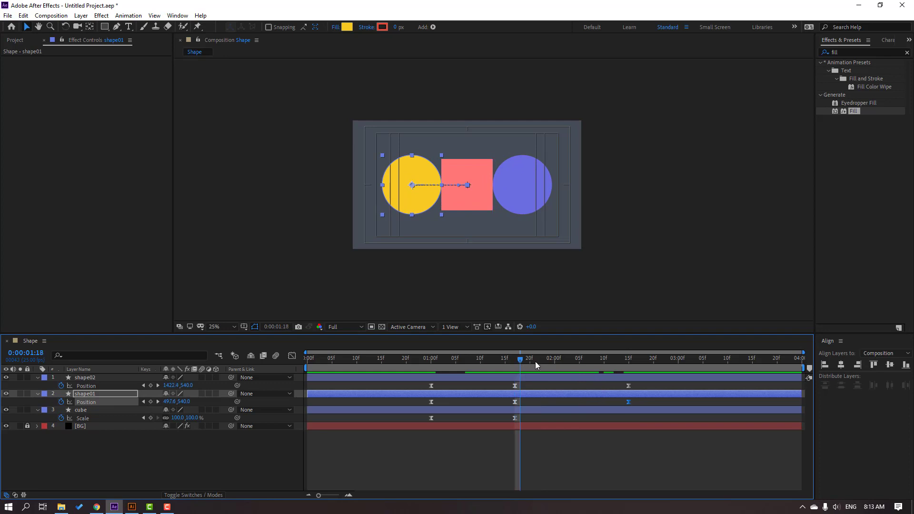
Copy the cube's 0% scale keyframe from 0:00:01:00 to 0:00:02:15 and preview the animation
{"action": "left_click_drag", "start_coordinate": [519, 362], "coordinate": [526, 362]}
{"action": "left_click_drag", "start_coordinate": [541, 363], "coordinate": [630, 371]}
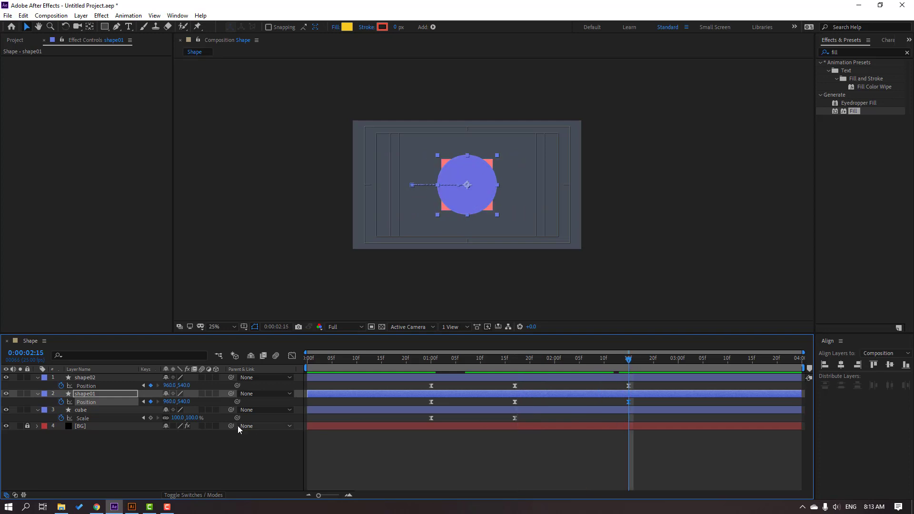
{"action": "left_click_drag", "start_coordinate": [447, 420], "coordinate": [417, 424]}
{"action": "key", "text": "ctrl+c"}
{"action": "key", "text": "ctrl+v"}
{"action": "left_click", "coordinate": [505, 360]}
{"action": "key", "text": "space"}
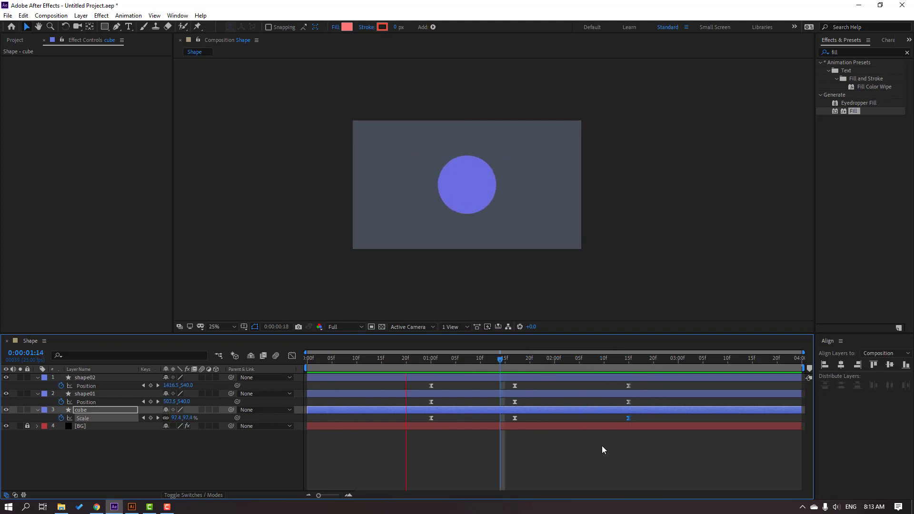
{"action": "key", "text": "space"}
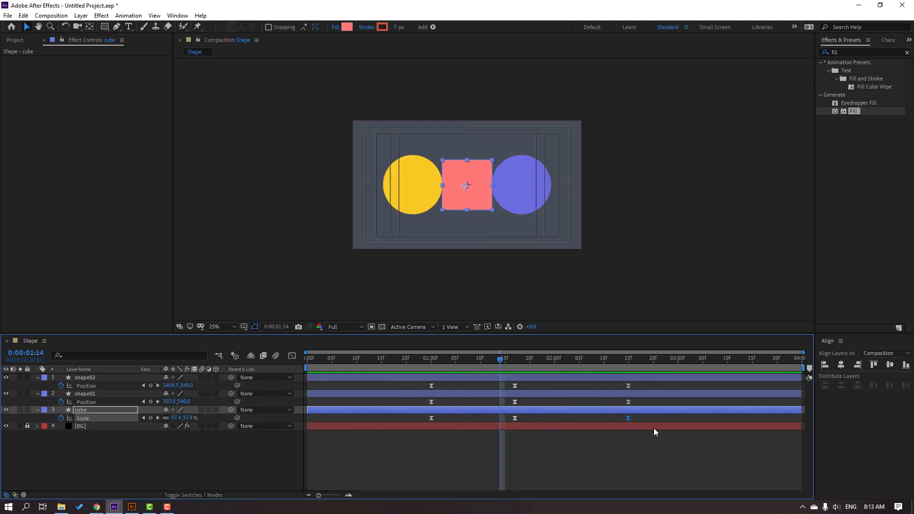
Lengthen the slowdown into the final keyframes of both circles and the cube in the speed graph, then preview the result
{"action": "left_click_drag", "start_coordinate": [642, 383], "coordinate": [503, 423]}
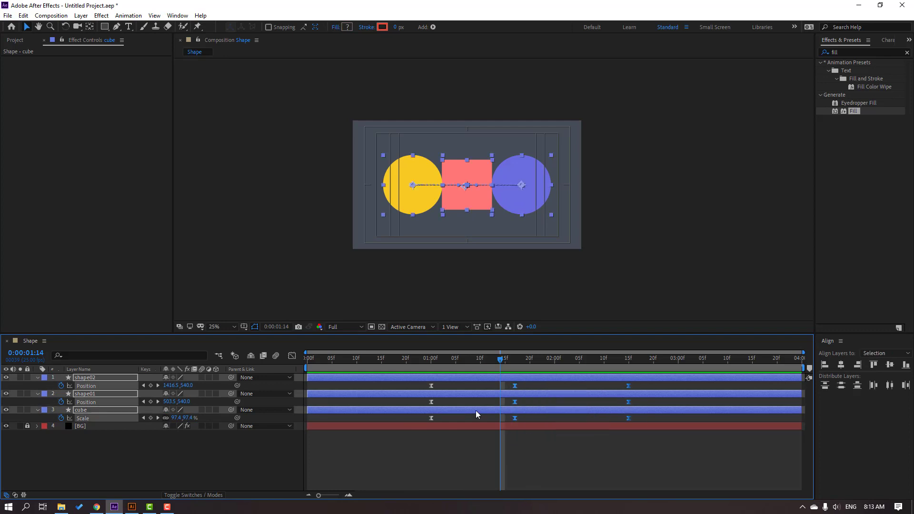
{"action": "left_click", "coordinate": [292, 356]}
{"action": "left_click", "coordinate": [624, 452]}
{"action": "scroll", "coordinate": [638, 423], "scroll_direction": "up", "scroll_amount": 3}
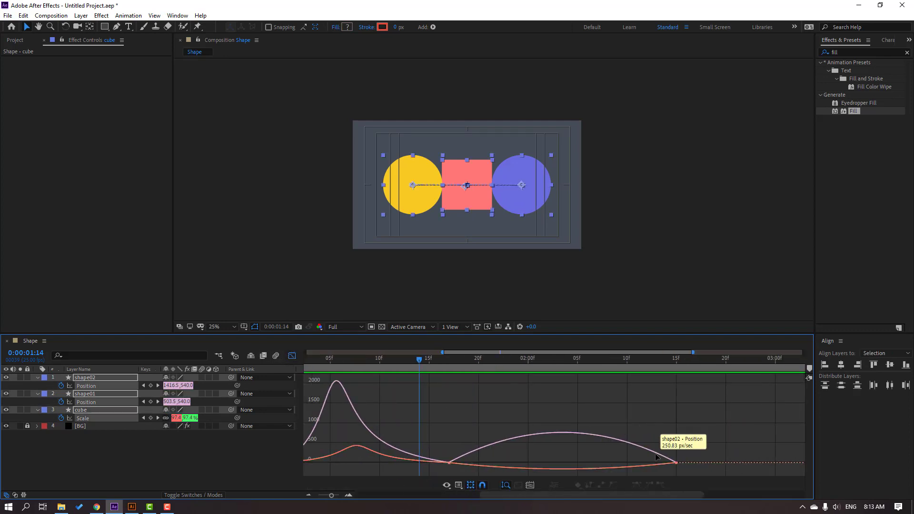
{"action": "left_click_drag", "start_coordinate": [671, 474], "coordinate": [586, 469]}
{"action": "scroll", "coordinate": [633, 438], "scroll_direction": "left", "scroll_amount": 1}
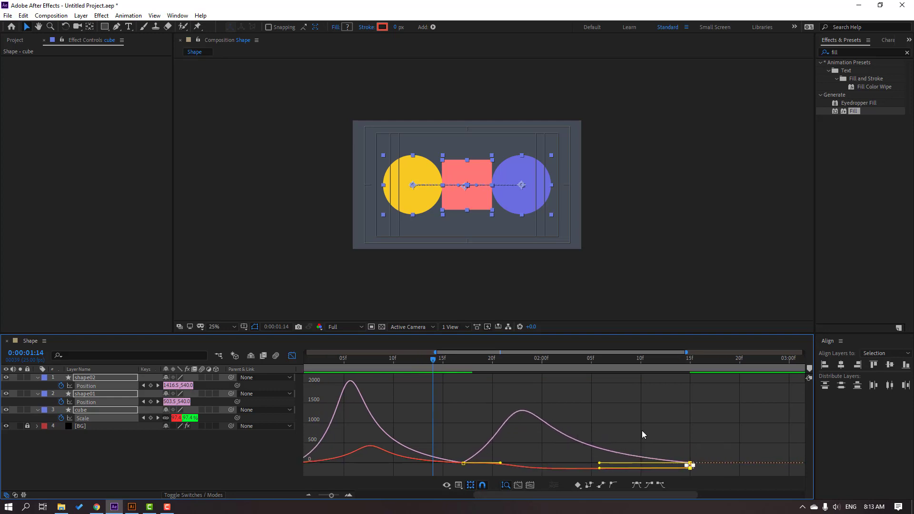
{"action": "left_click", "coordinate": [389, 360]}
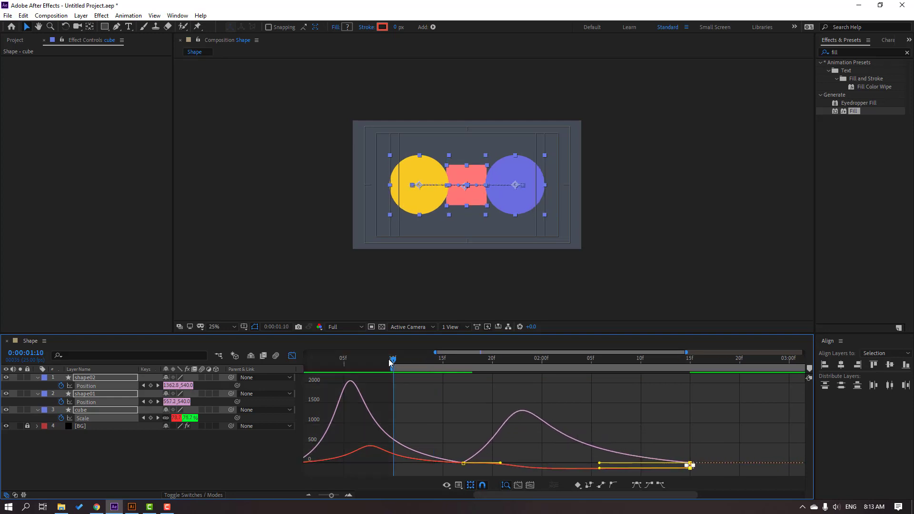
{"action": "key", "text": "space"}
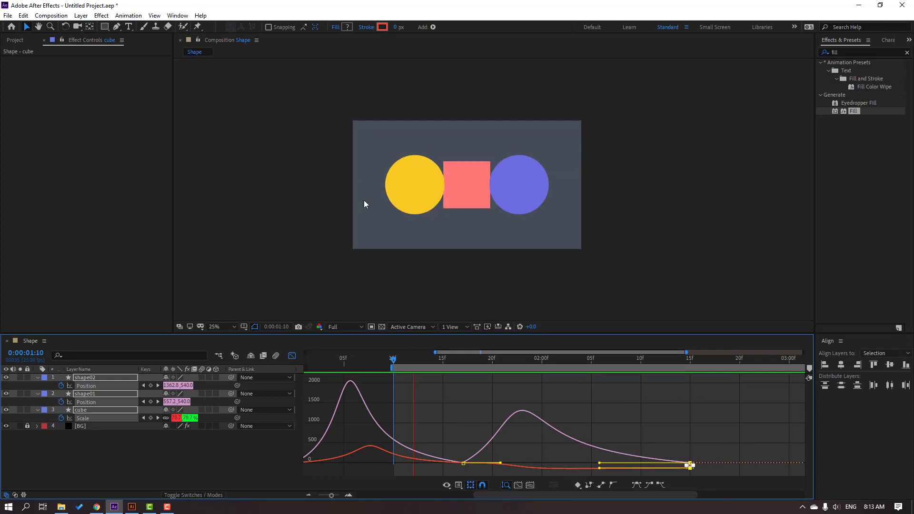
{"action": "scroll", "coordinate": [360, 214], "scroll_direction": "down", "scroll_amount": 1}
{"action": "key", "text": "space"}
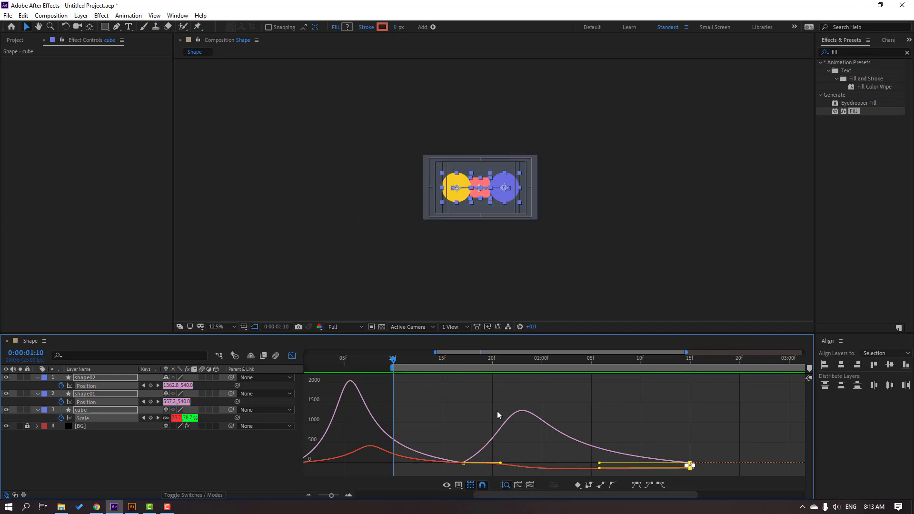
Set the work area's start to about 0:00:00:21, close the graph editor and preview the shortened range
{"action": "key", "text": "minus"}
{"action": "left_click_drag", "start_coordinate": [476, 369], "coordinate": [409, 369]}
{"action": "key", "text": "space"}
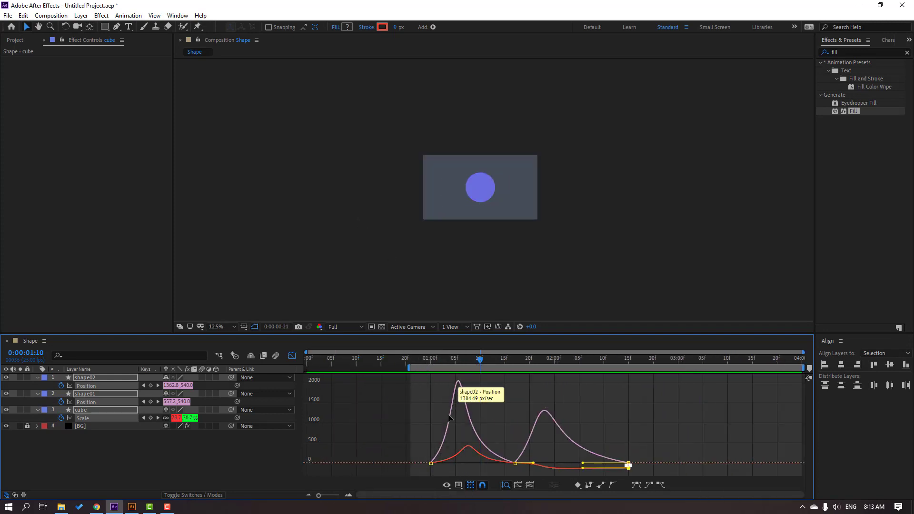
{"action": "key", "text": "space"}
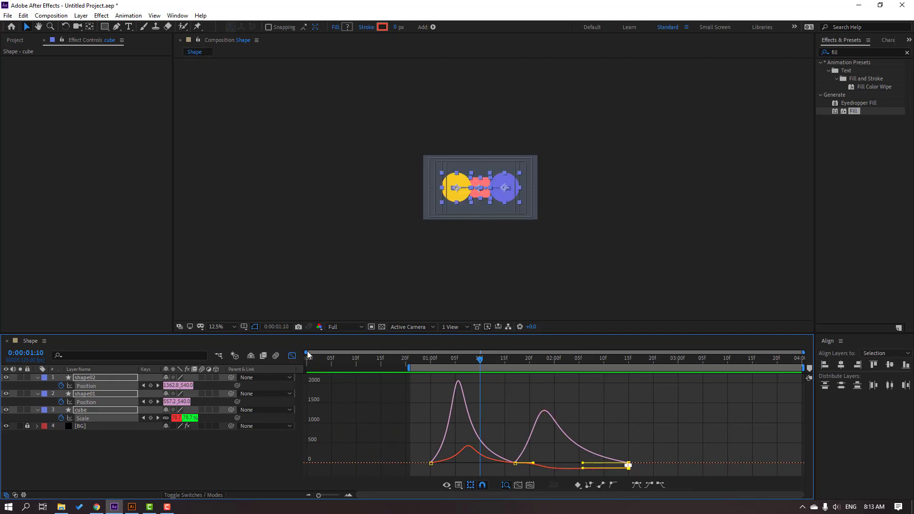
{"action": "key", "text": "shift+F3"}
{"action": "key", "text": "space"}
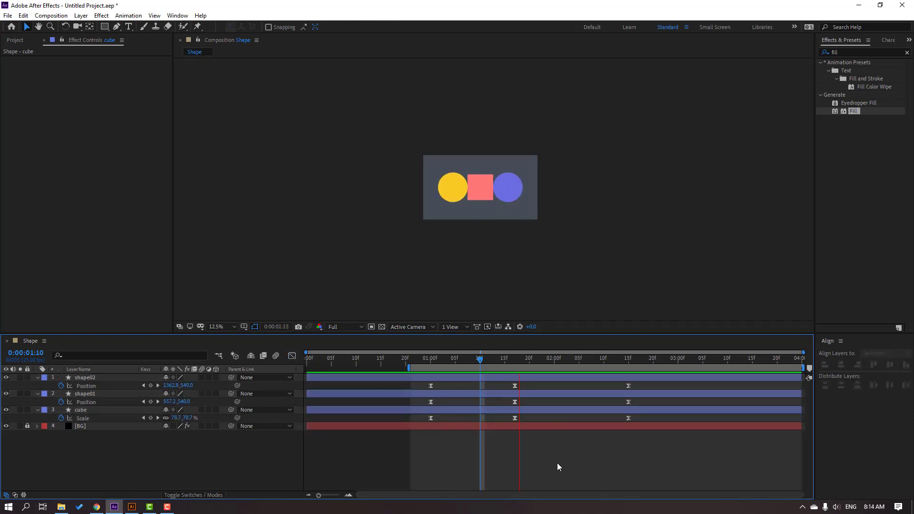
{"action": "key", "text": "period"}
Bring the speed at the cube's last scale keyframe to about zero, slightly lengthen the ease out of its middle keyframe, and preview
{"action": "left_click_drag", "start_coordinate": [500, 360], "coordinate": [555, 360]}
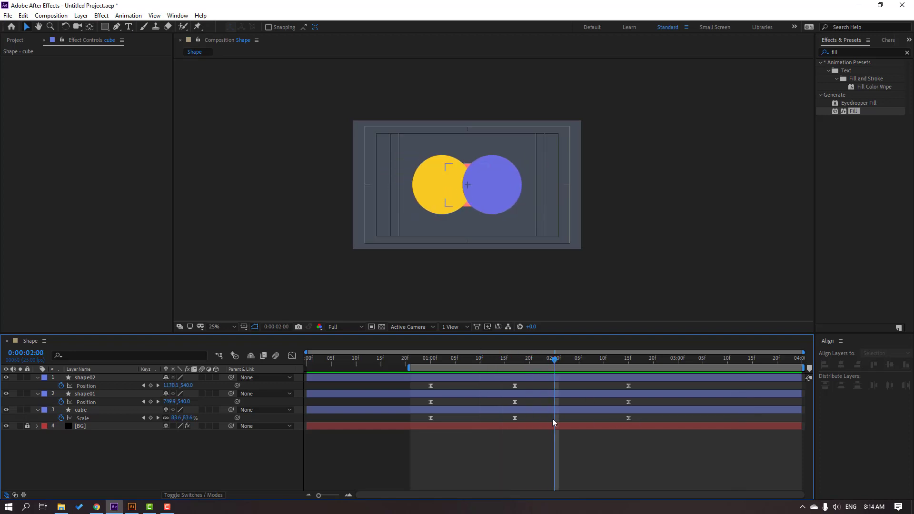
{"action": "left_click_drag", "start_coordinate": [640, 416], "coordinate": [510, 427]}
{"action": "left_click", "coordinate": [292, 357]}
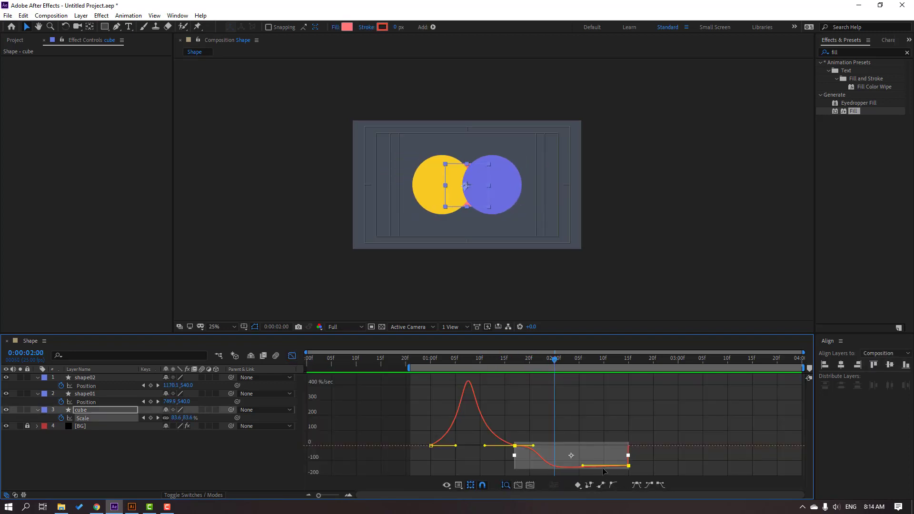
{"action": "scroll", "coordinate": [619, 441], "scroll_direction": "up", "scroll_amount": 2}
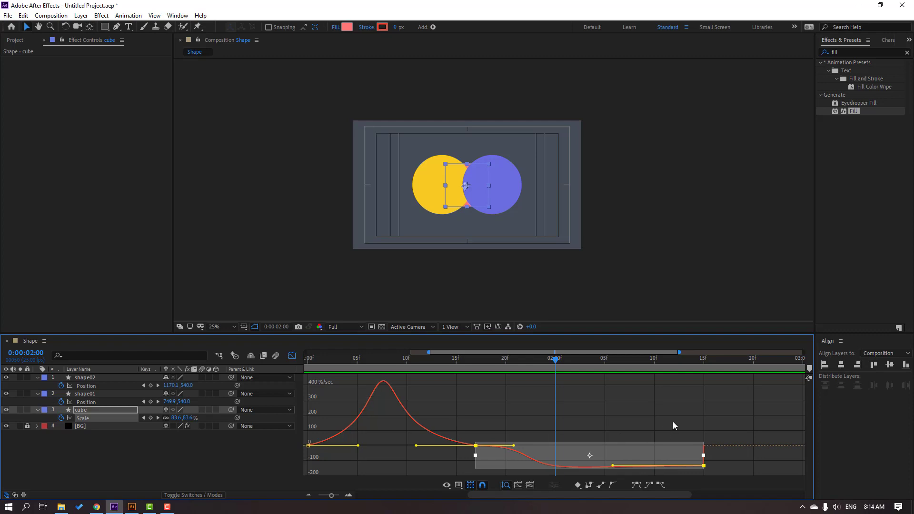
{"action": "left_click", "coordinate": [703, 465]}
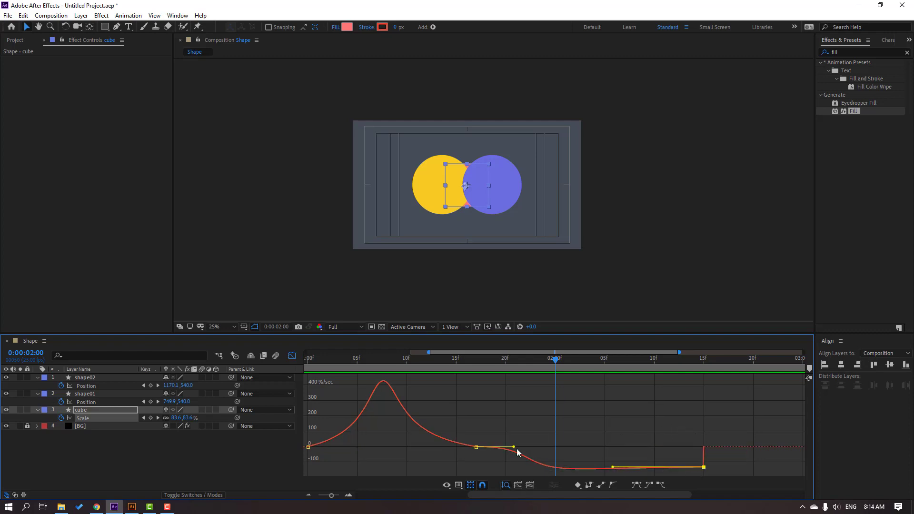
{"action": "left_click_drag", "start_coordinate": [512, 448], "coordinate": [520, 446]}
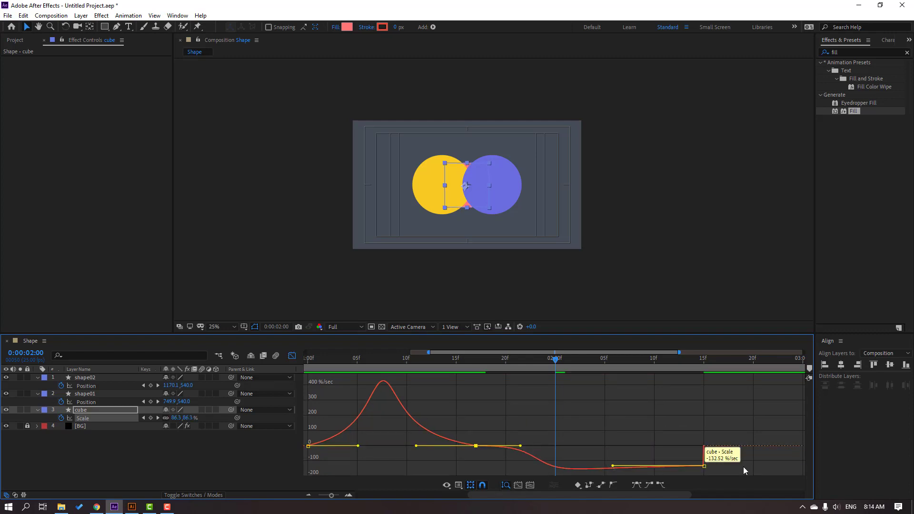
{"action": "left_click_drag", "start_coordinate": [707, 471], "coordinate": [706, 439]}
{"action": "key", "text": "space"}
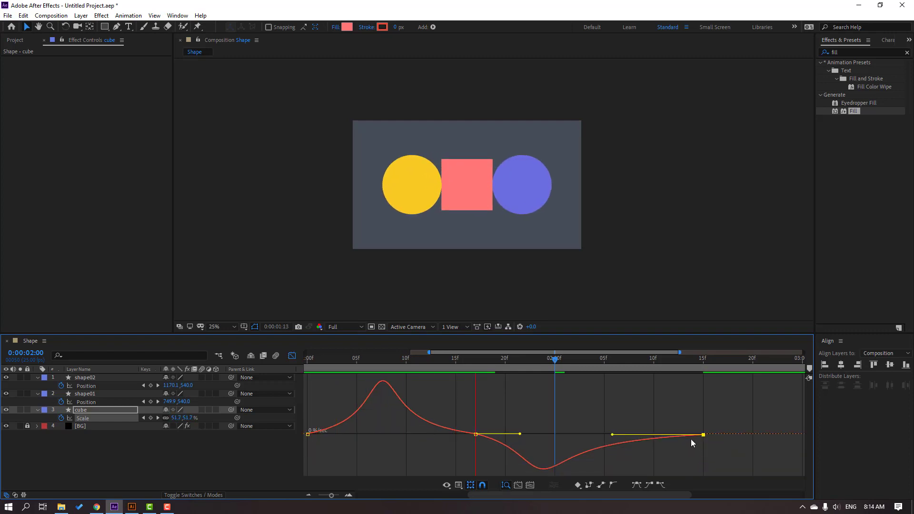
{"action": "key", "text": "minus"}
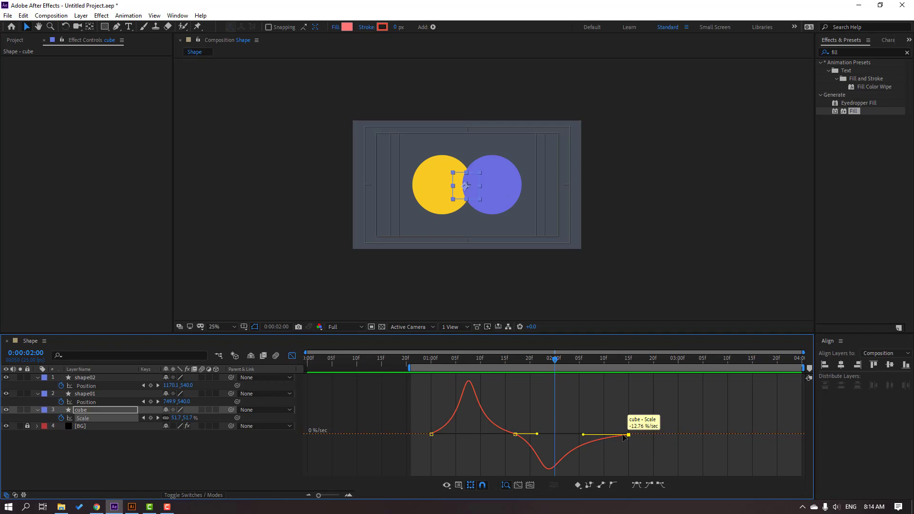
{"action": "key", "text": "space"}
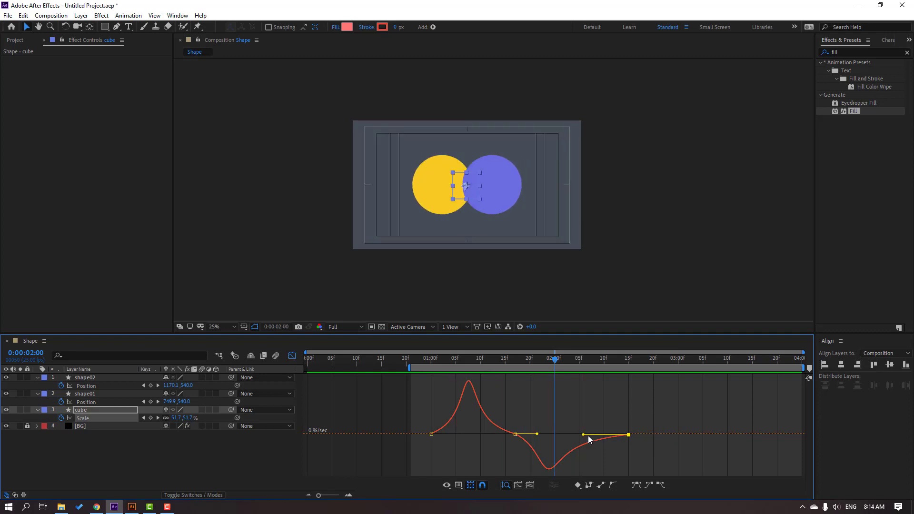
Delay the cube's shrinking by lengthening the ease out of its middle scale keyframe, preview it, and close the graph editor
{"action": "left_click_drag", "start_coordinate": [488, 362], "coordinate": [535, 363]}
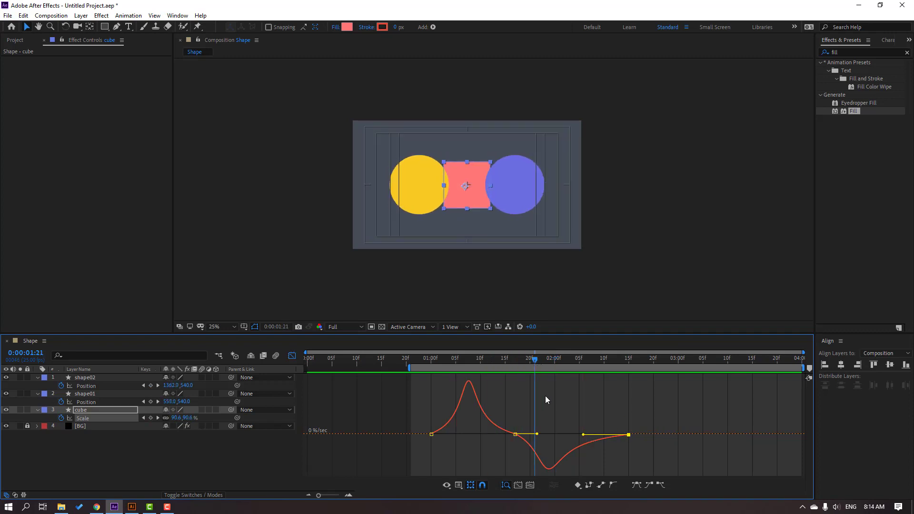
{"action": "mouse_move", "coordinate": [537, 434]}
{"action": "left_mouse_down"}
{"action": "mouse_move", "coordinate": [577, 435]}
{"action": "mouse_move", "coordinate": [533, 435]}
{"action": "mouse_move", "coordinate": [551, 429]}
{"action": "left_mouse_up"}
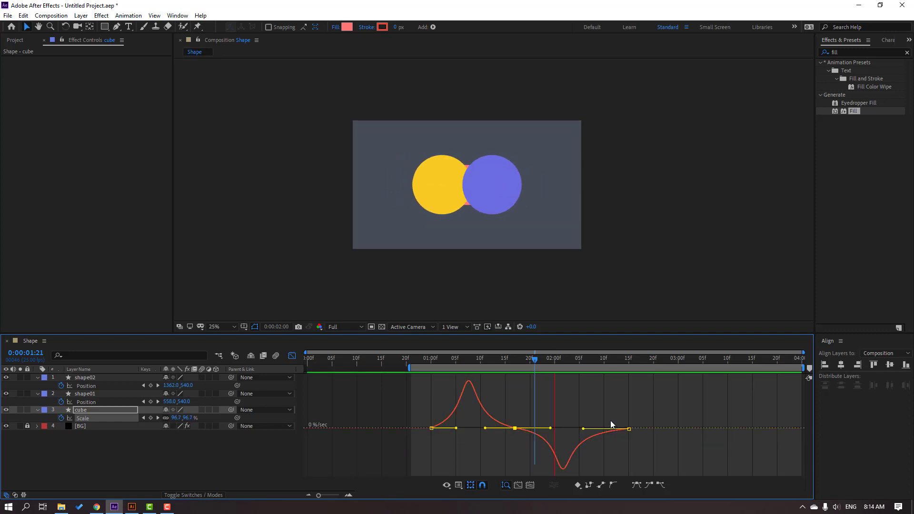
{"action": "left_click_drag", "start_coordinate": [584, 429], "coordinate": [594, 427]}
{"action": "key", "text": "space"}
{"action": "left_click", "coordinate": [293, 356]}
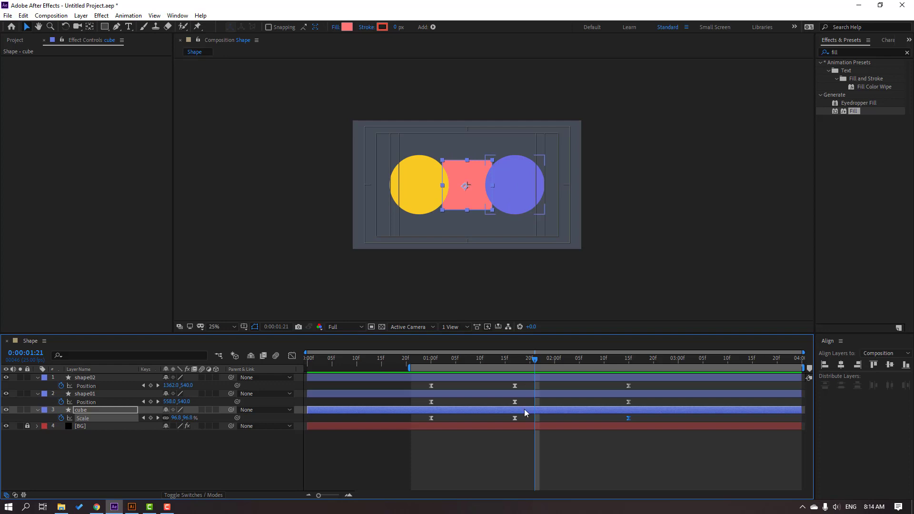
Shorten the ease into the last position keyframes of shape02 and shape01 in the speed graph and preview the motion
{"action": "left_click_drag", "start_coordinate": [637, 386], "coordinate": [615, 402]}
{"action": "left_click_drag", "start_coordinate": [508, 407], "coordinate": [508, 404]}
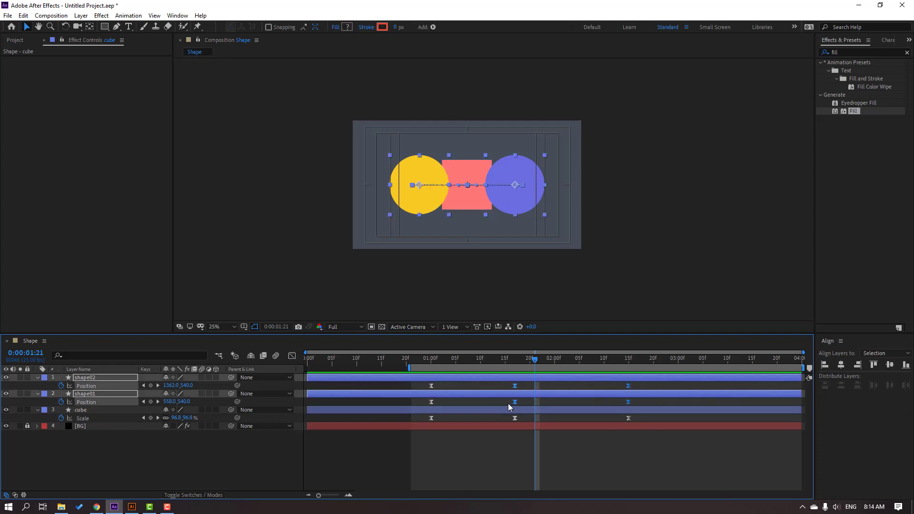
{"action": "left_click", "coordinate": [292, 356]}
{"action": "left_click_drag", "start_coordinate": [654, 456], "coordinate": [585, 468]}
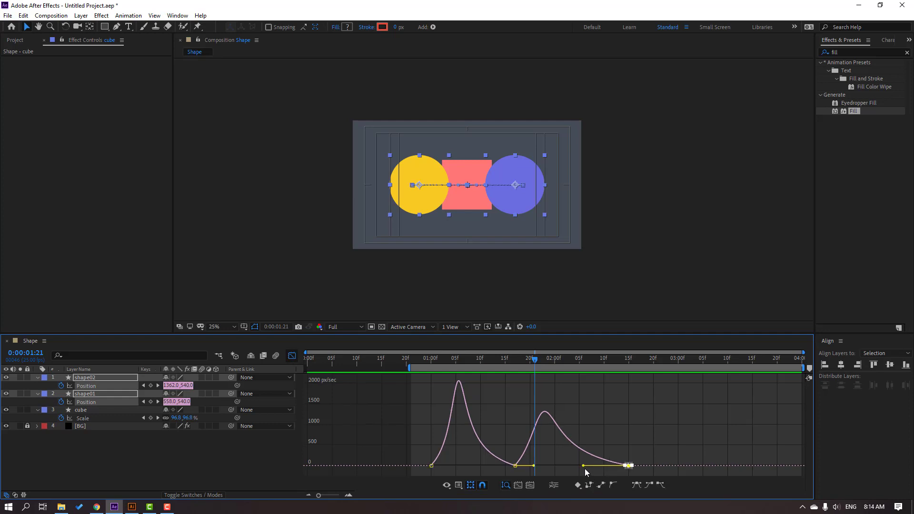
{"action": "left_click_drag", "start_coordinate": [538, 361], "coordinate": [546, 361]}
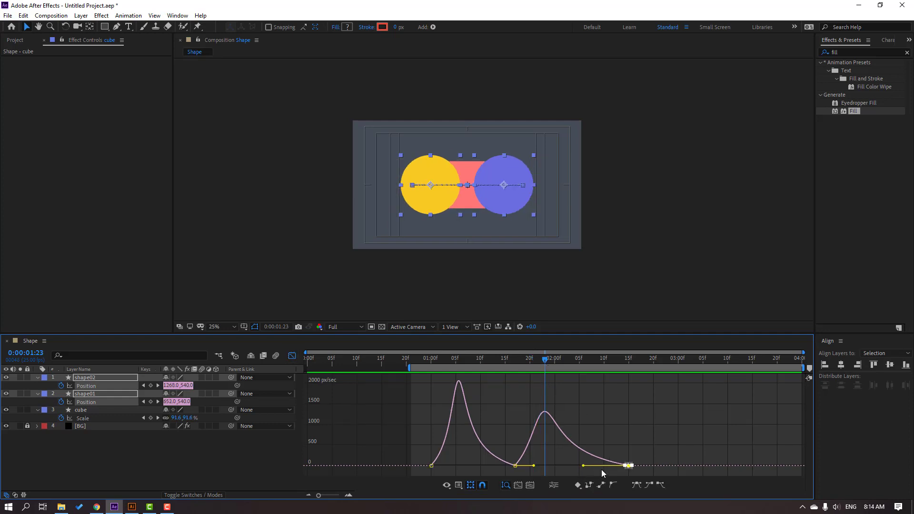
{"action": "left_click_drag", "start_coordinate": [585, 469], "coordinate": [604, 466]}
{"action": "key", "text": "space"}
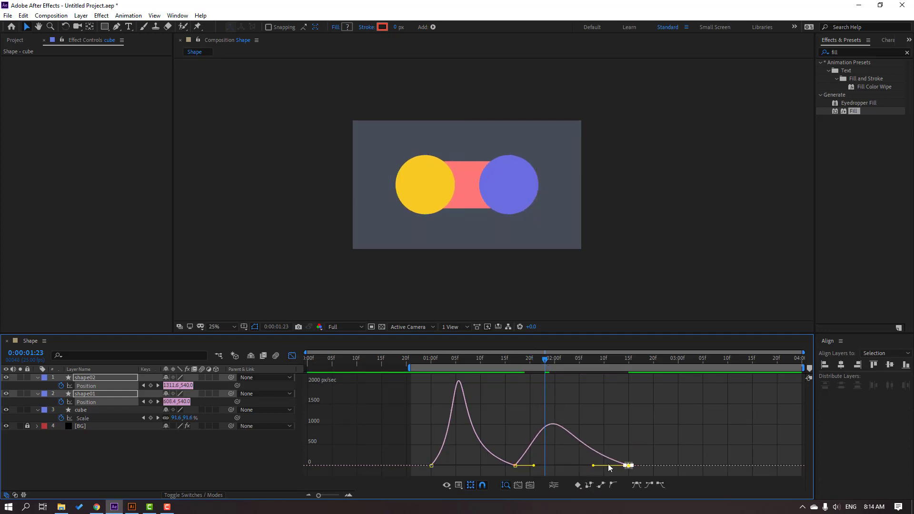
{"action": "key", "text": "space"}
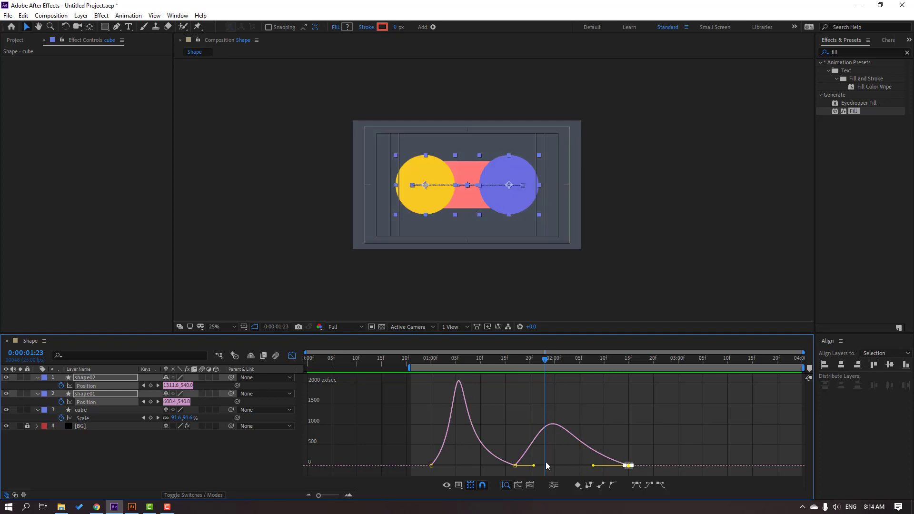
Lengthen the ease out of the circles' middle position keyframes, preview the motion, and close the graph editor
{"action": "left_click_drag", "start_coordinate": [534, 468], "coordinate": [559, 470]}
{"action": "key", "text": "space"}
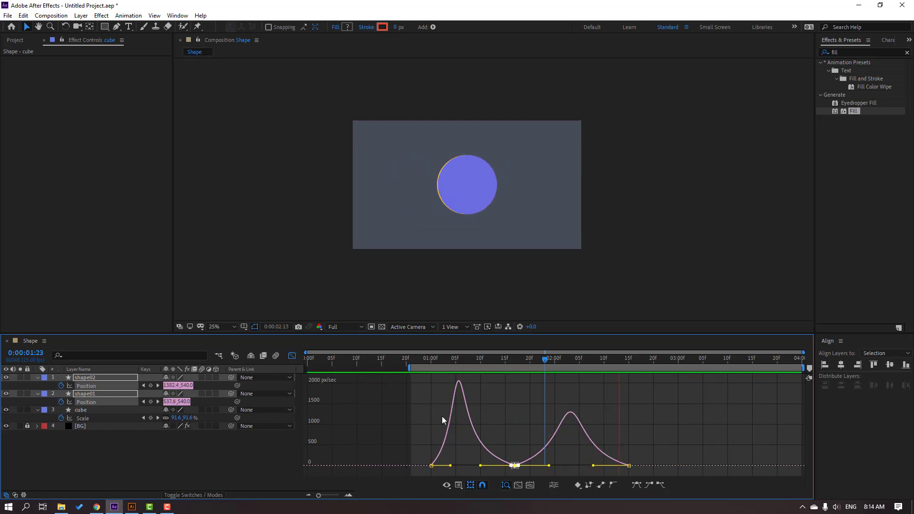
{"action": "key", "text": "space"}
{"action": "left_click", "coordinate": [292, 356]}
Move the final keyframes of shape02, shape01 and the cube to 0:00:02:10 and preview the faster return
{"action": "left_click_drag", "start_coordinate": [639, 385], "coordinate": [606, 420]}
{"action": "key", "text": "space"}
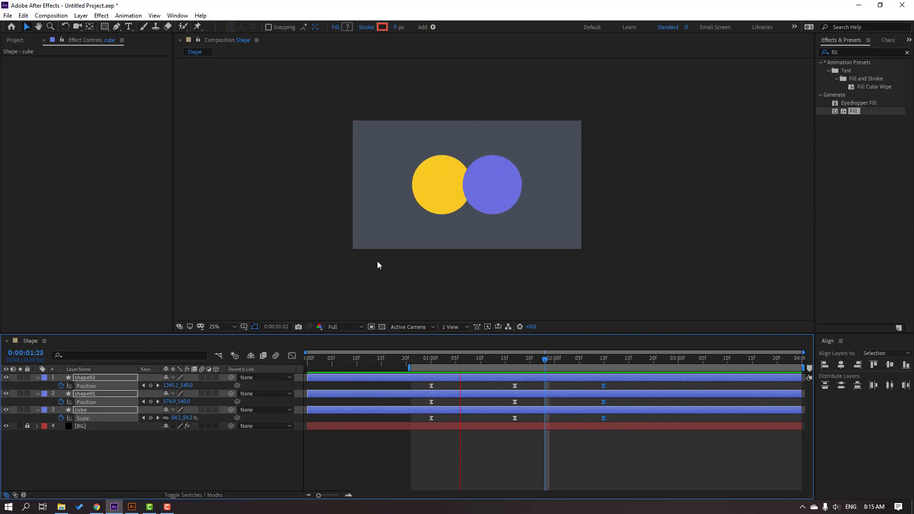
{"action": "key", "text": "space"}
Reveal the scale of shape02 and shape01 and add 100% scale keyframes at 0:00:02:10
{"action": "left_click", "coordinate": [607, 361]}
{"action": "left_click", "coordinate": [138, 459]}
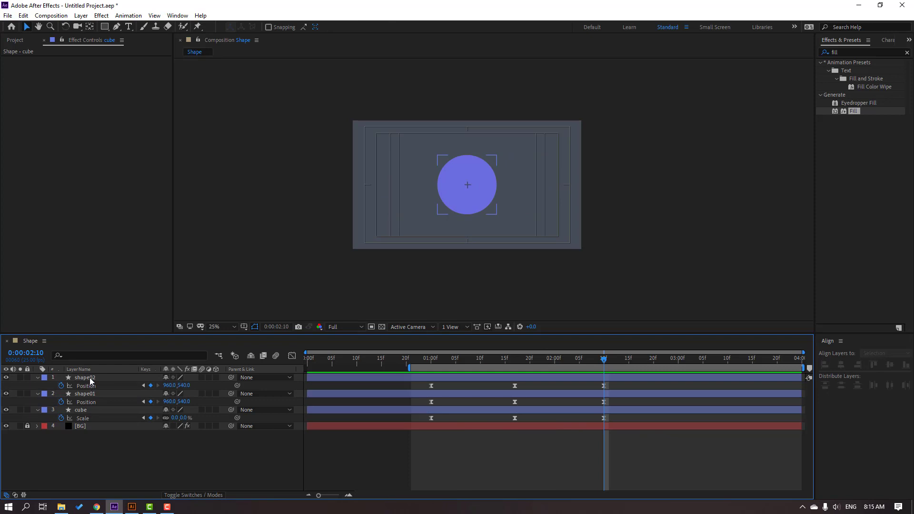
{"action": "left_click", "coordinate": [89, 379]}
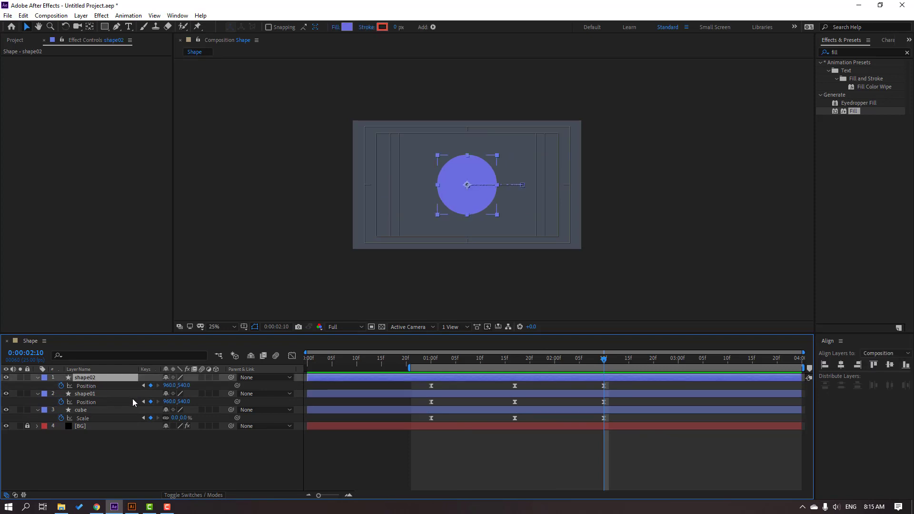
{"action": "left_click", "coordinate": [93, 395], "text": "ctrl"}
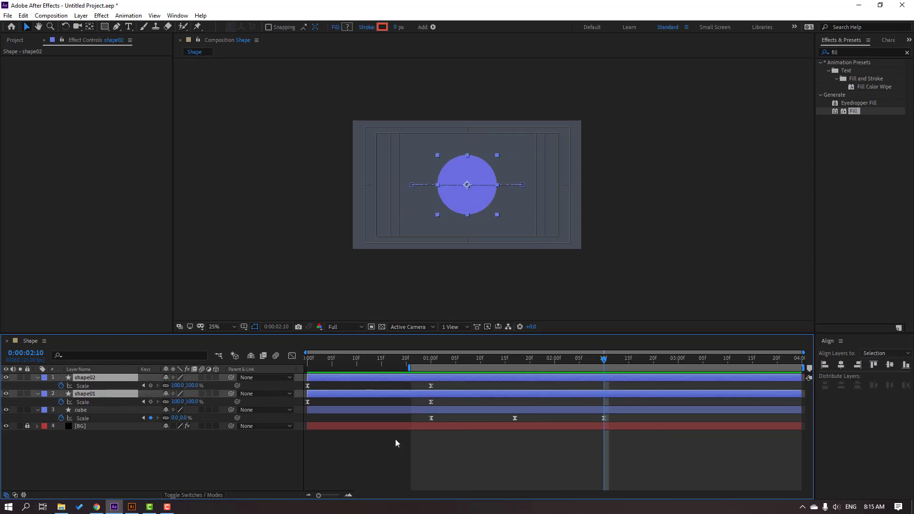
{"action": "left_click", "coordinate": [152, 386]}
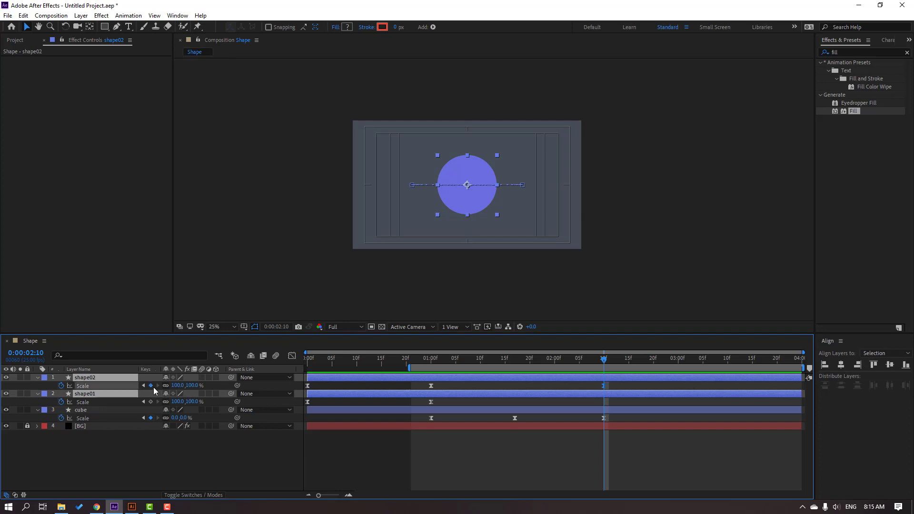
Set the scale of shape02 and shape01 to 0% at 0:00:02:19
{"action": "left_click_drag", "start_coordinate": [647, 365], "coordinate": [649, 365]}
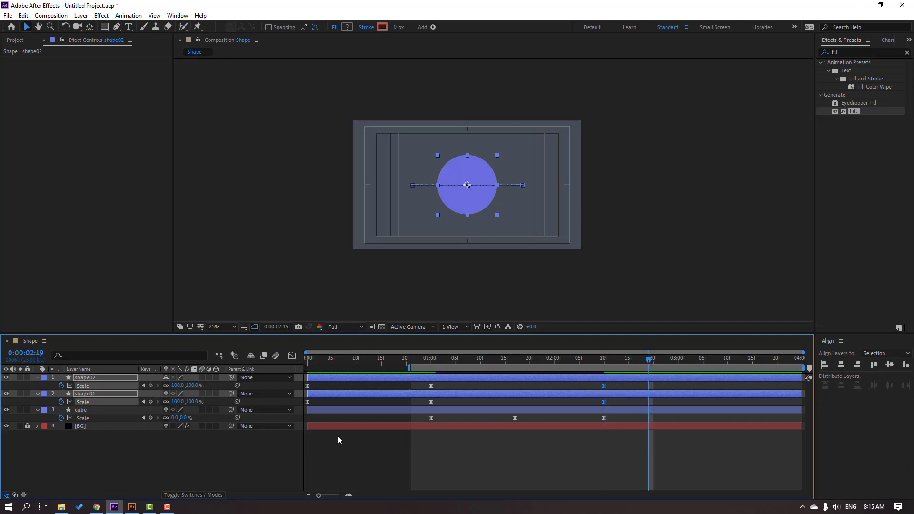
{"action": "left_click", "coordinate": [247, 454]}
{"action": "left_click", "coordinate": [178, 386]}
{"action": "type", "text": "0"}
{"action": "key", "text": "Return"}
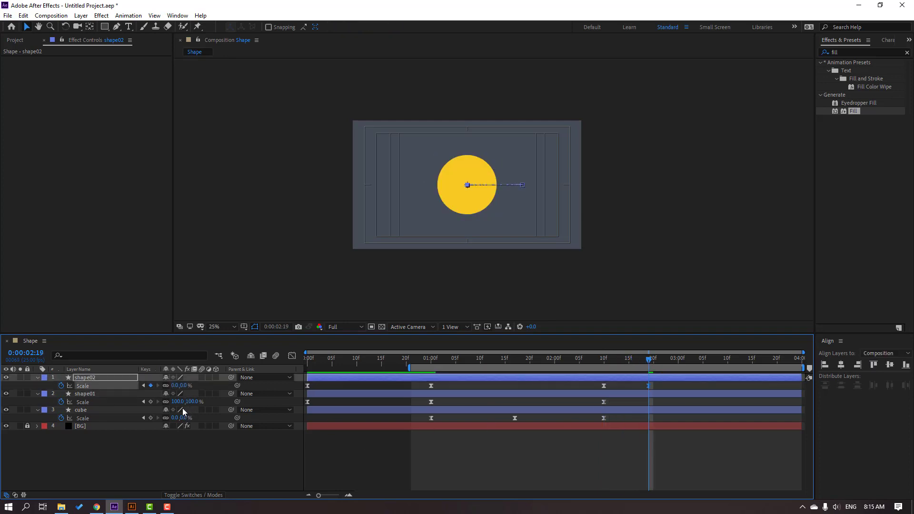
{"action": "left_click", "coordinate": [179, 402]}
{"action": "type", "text": "0"}
{"action": "key", "text": "Return"}
Set the work area to run from the beginning of the composition to 0:00:02:19
{"action": "left_click_drag", "start_coordinate": [584, 365], "coordinate": [649, 387]}
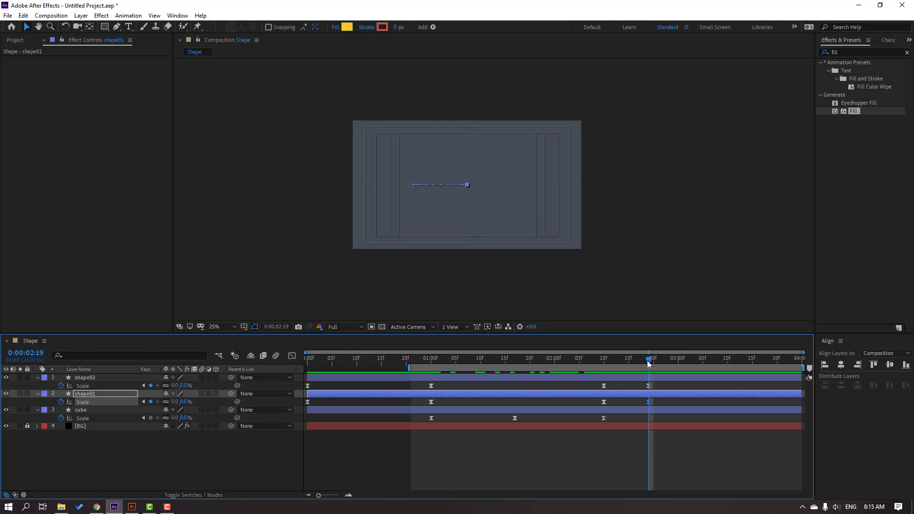
{"action": "key", "text": "n"}
{"action": "left_click_drag", "start_coordinate": [408, 368], "coordinate": [306, 367]}
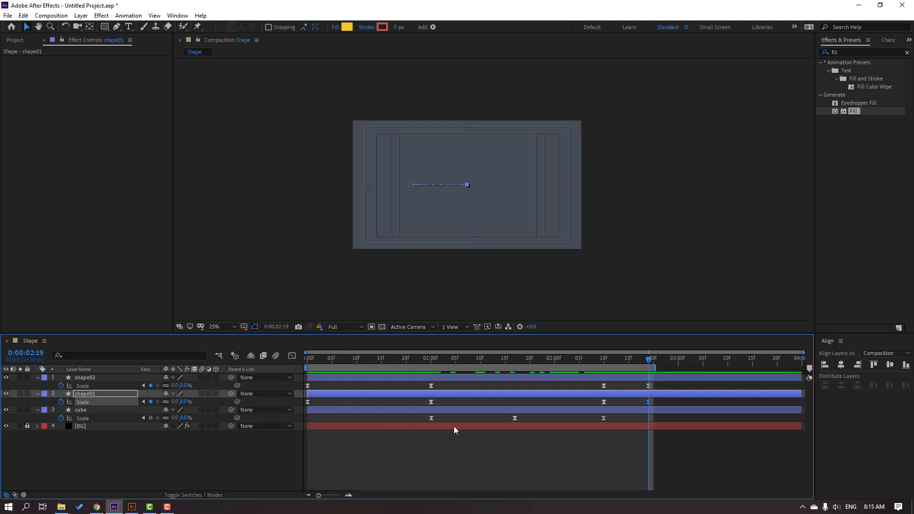